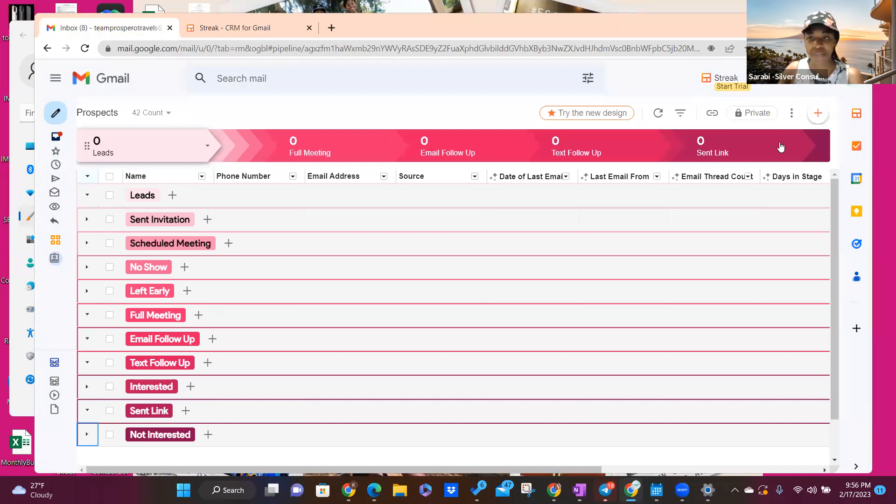
Step: Preview the Projects, Job Search, Investor and Fundraising templates, then create a pipeline from Hiring
left_click(816, 145)
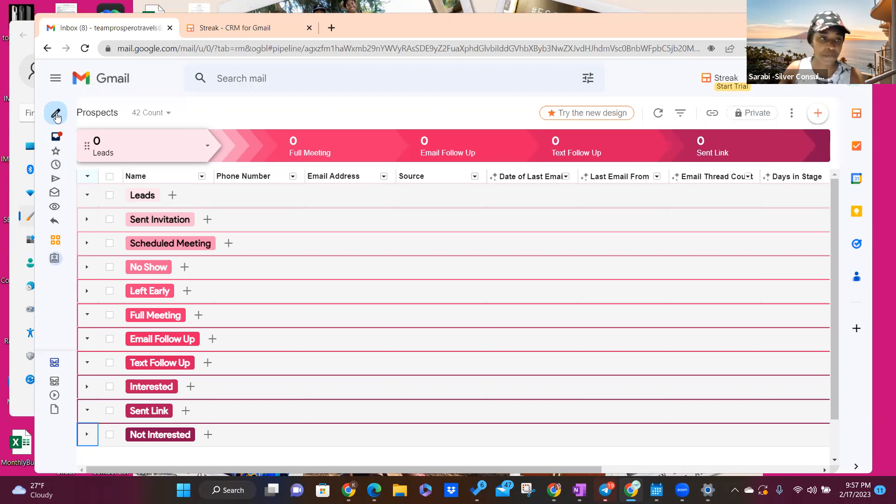
mouse_move(56, 117)
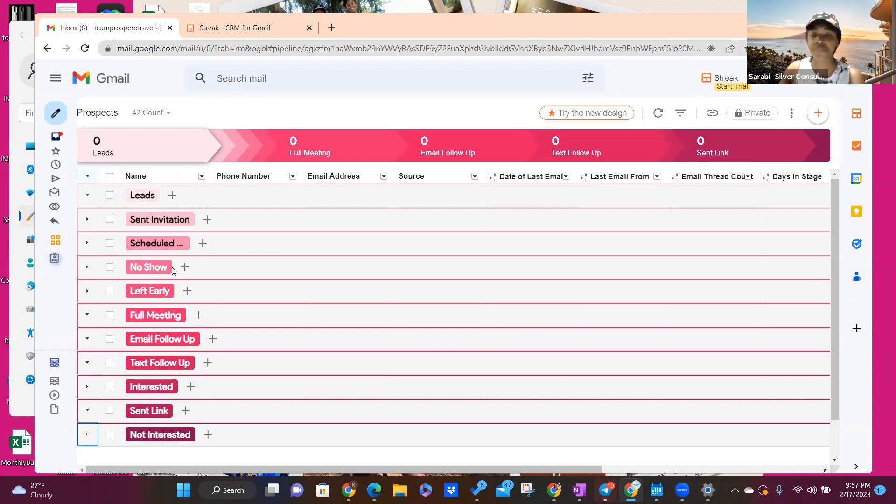
mouse_move(230, 151)
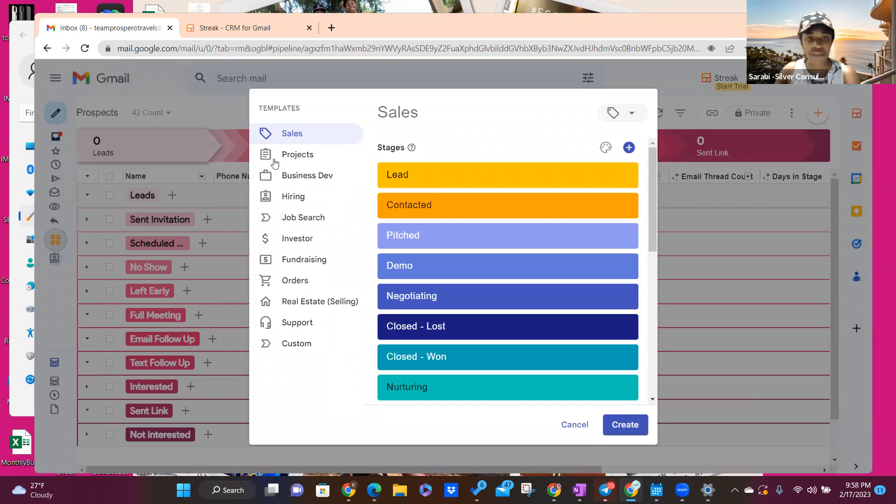
left_click(303, 198)
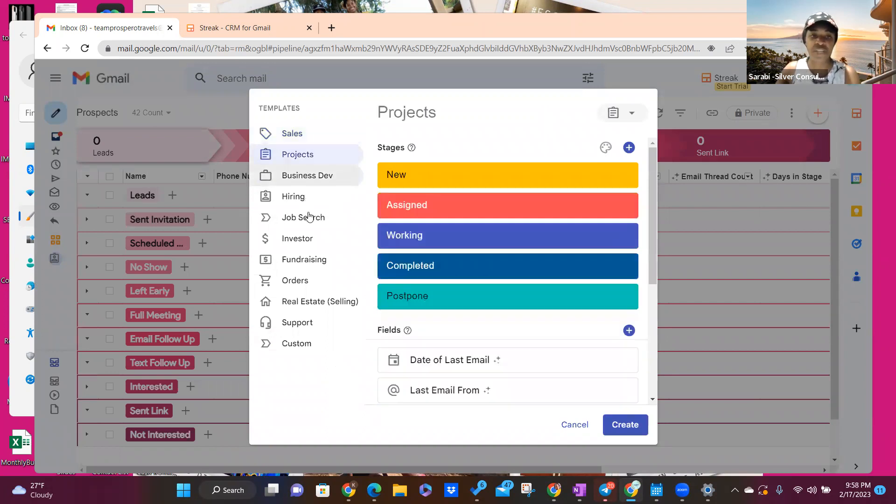
left_click(309, 222)
left_click(330, 239)
left_click(320, 263)
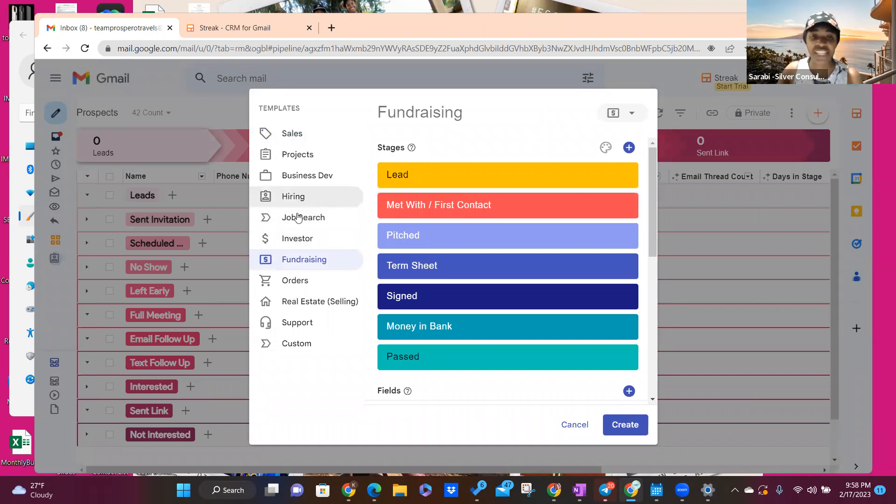
left_click(303, 199)
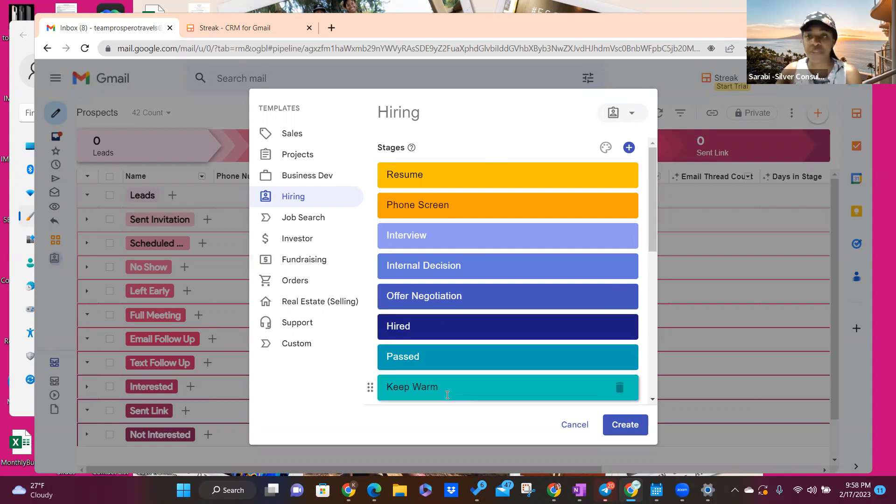
left_click(626, 425)
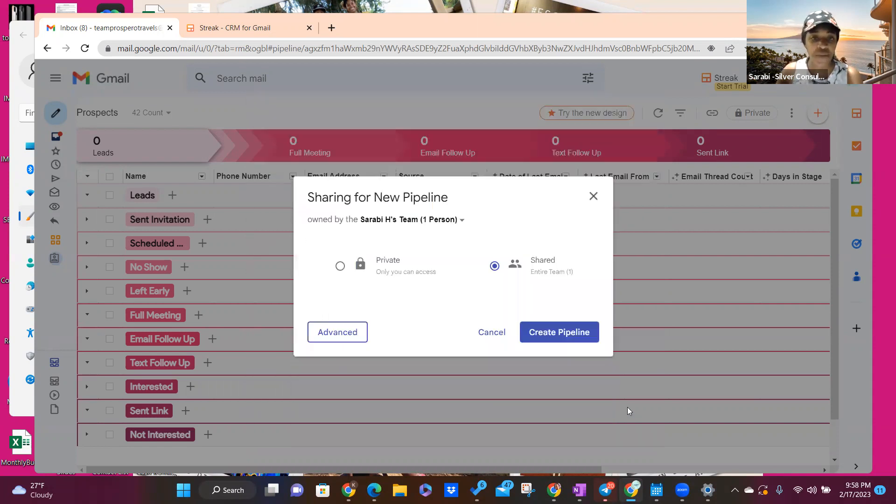
Step: Make the new Hiring pipeline Private and create it
left_click(350, 270)
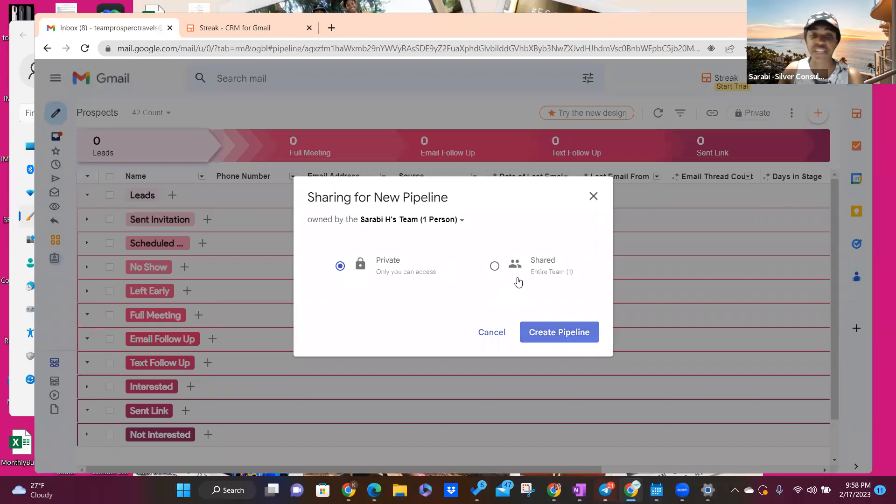
left_click(554, 340)
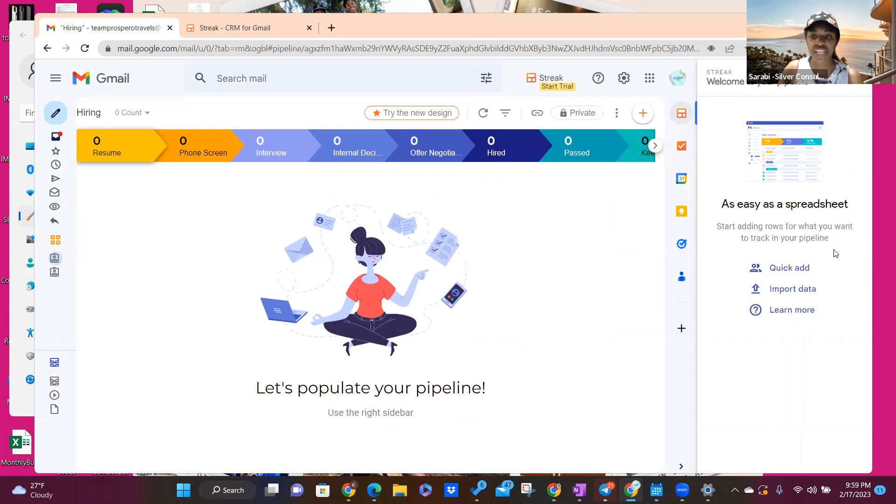
Step: Close the Streak welcome sidebar and open the Resume stage's dropdown options
left_click(814, 268)
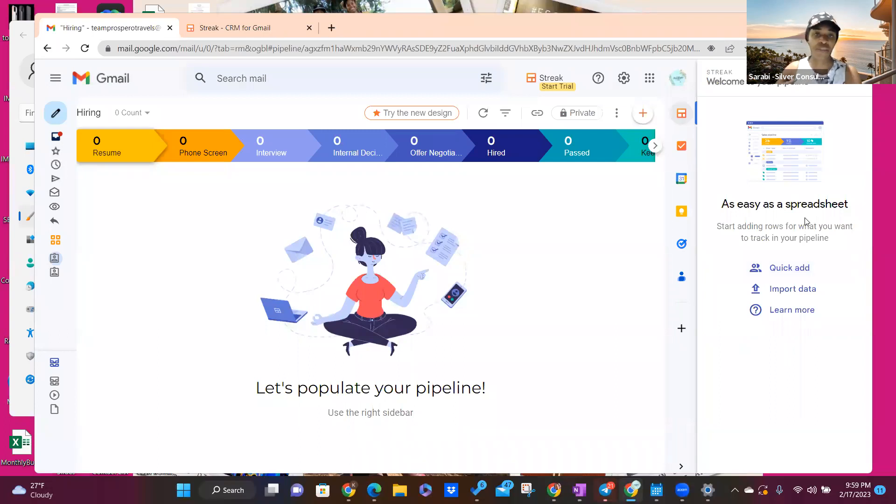
left_click(784, 298)
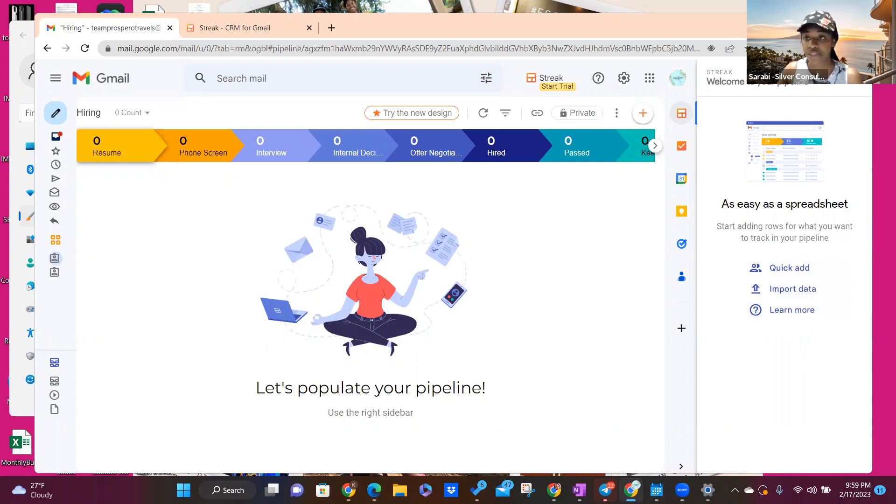
left_click(856, 92)
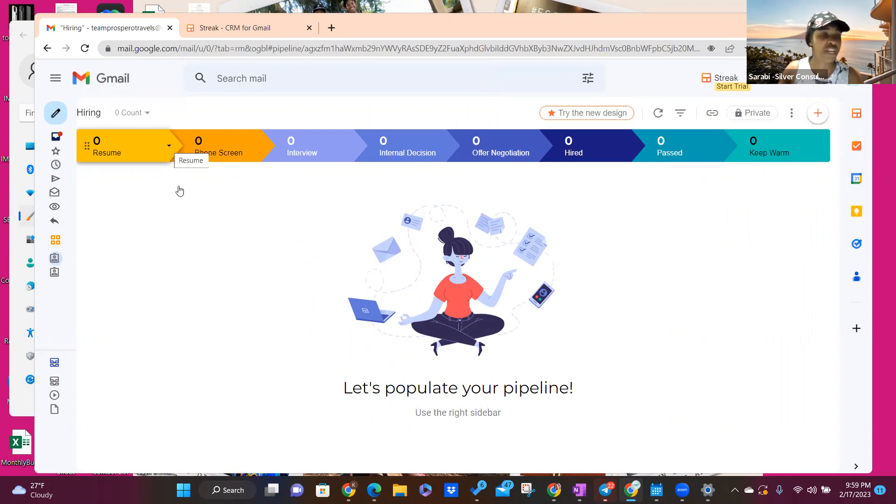
left_click(169, 146)
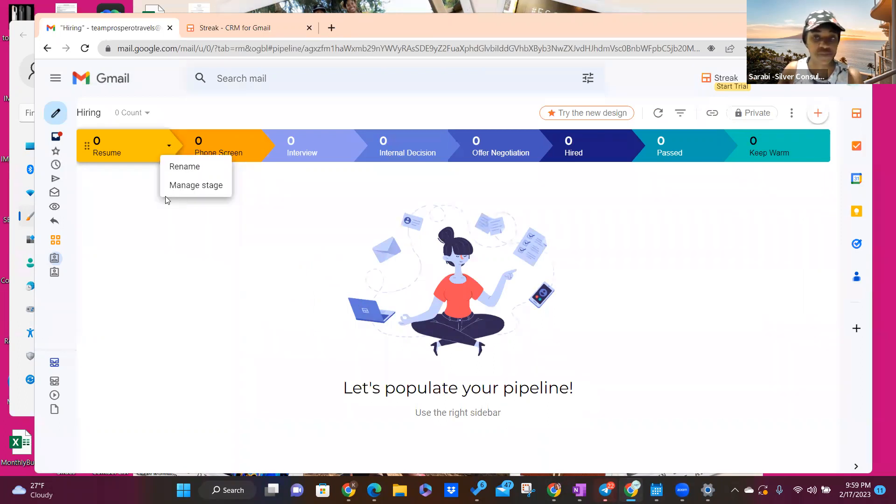
Step: Rename the Resume, Phone Screen and Interview stages to Leads, Sent Invitation and Scheduled
left_click(196, 185)
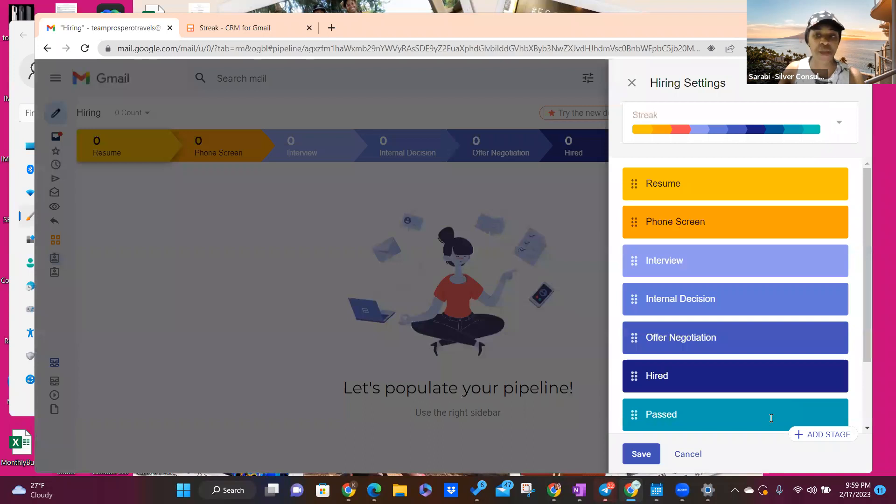
scroll(771, 418, "down", 2)
scroll(680, 171, "up", 2)
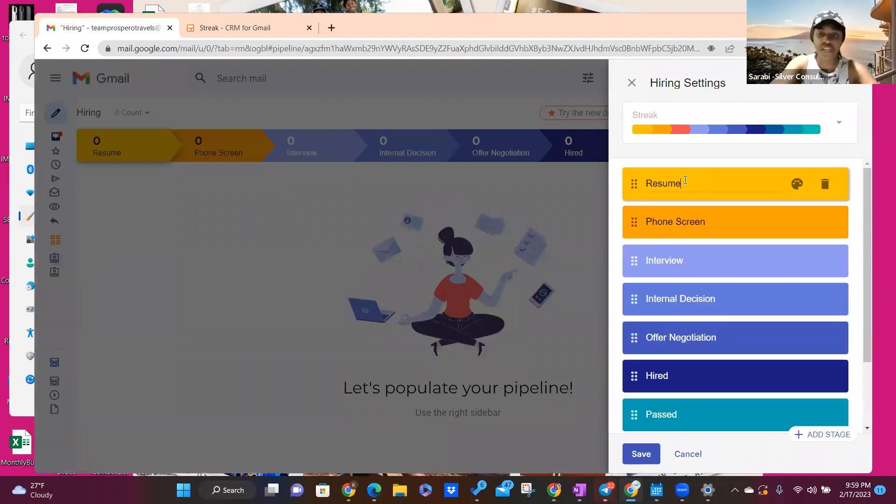
left_click(685, 181)
key("BackSpace")
key("BackSpace")
key("BackSpace")
key("BackSpace")
key("BackSpace")
key("BackSpace")
type("Leads")
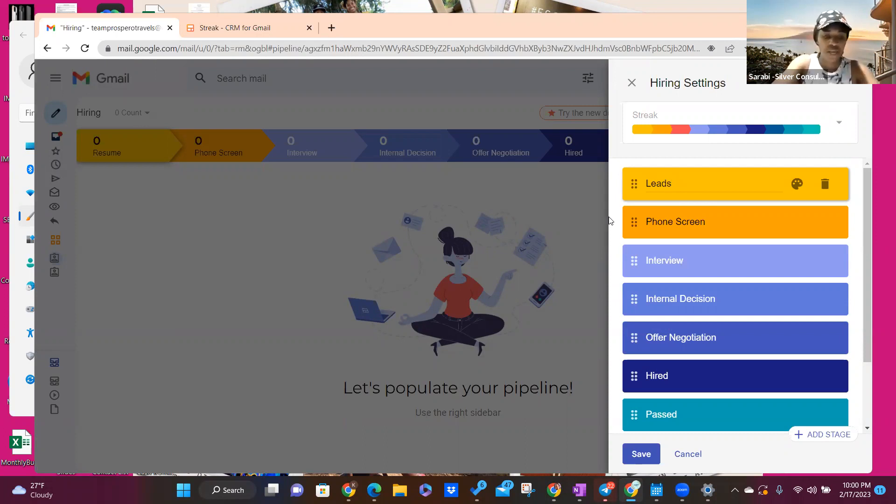
key("Tab")
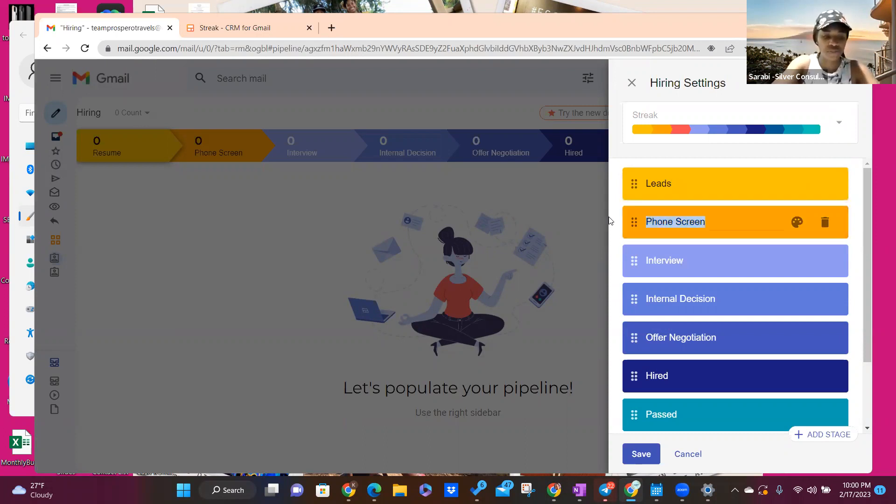
type("Sent Invitaion")
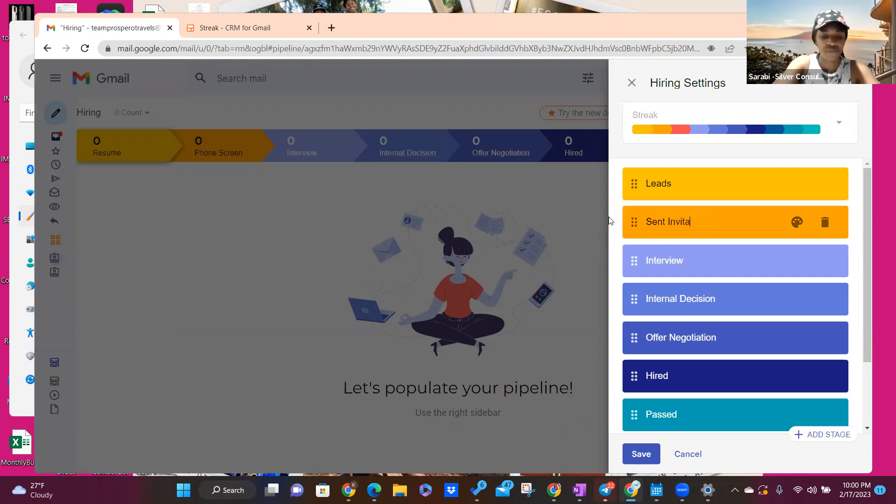
key("BackSpace")
key("BackSpace")
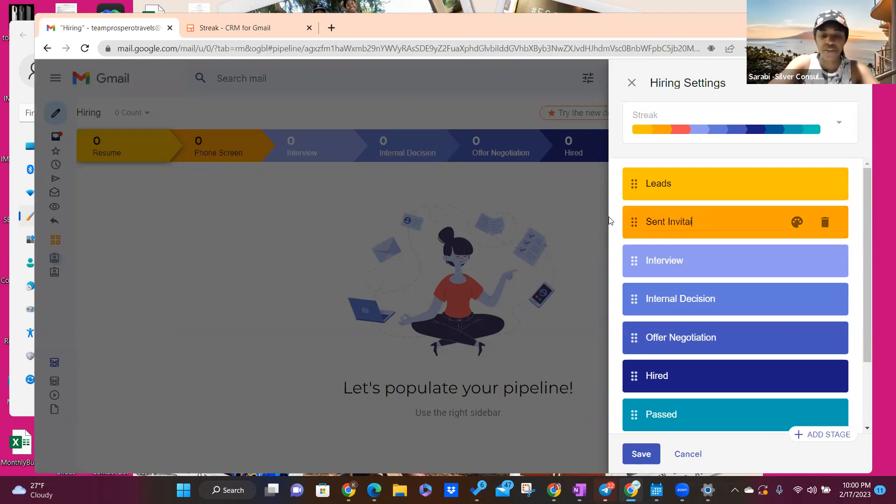
type("tion")
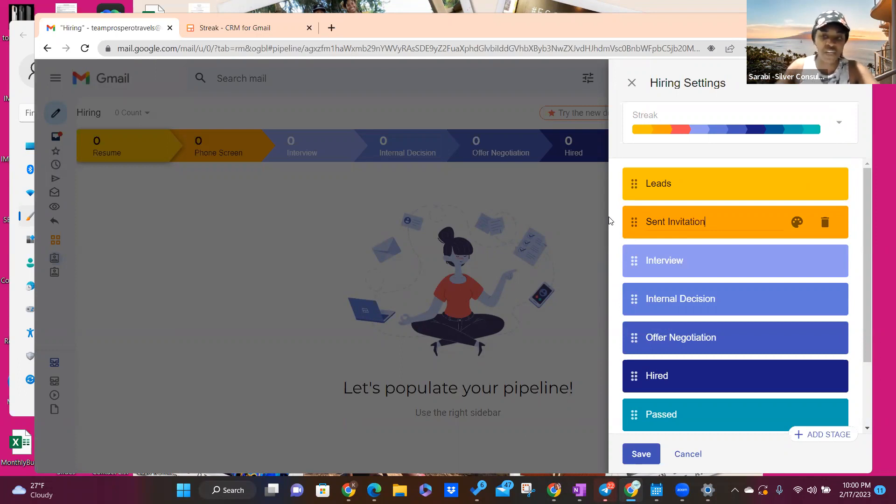
left_click(690, 260)
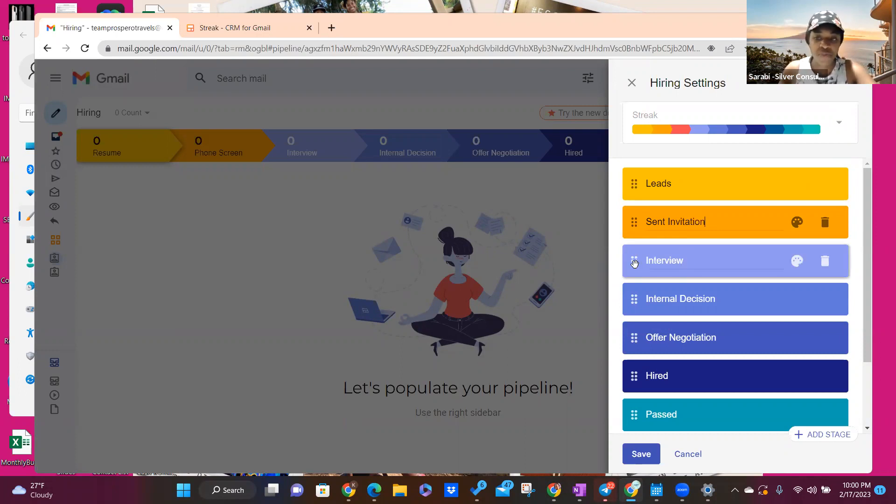
double_click(695, 262)
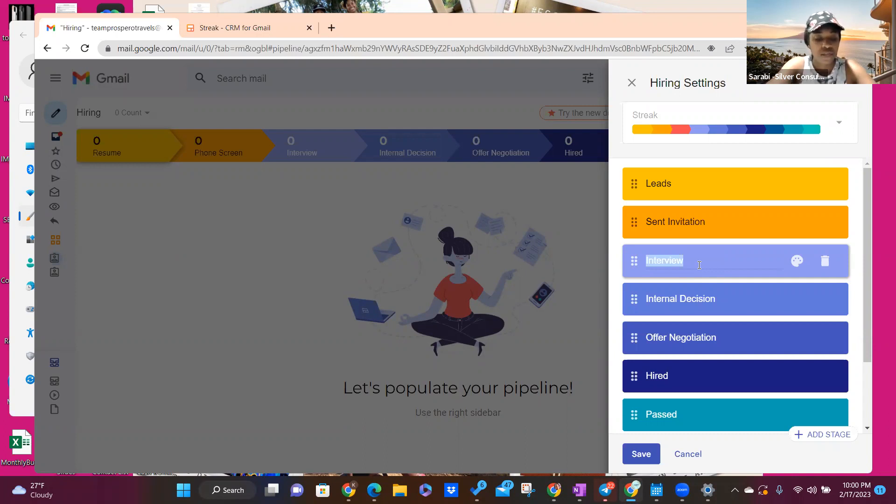
type("Scheduled")
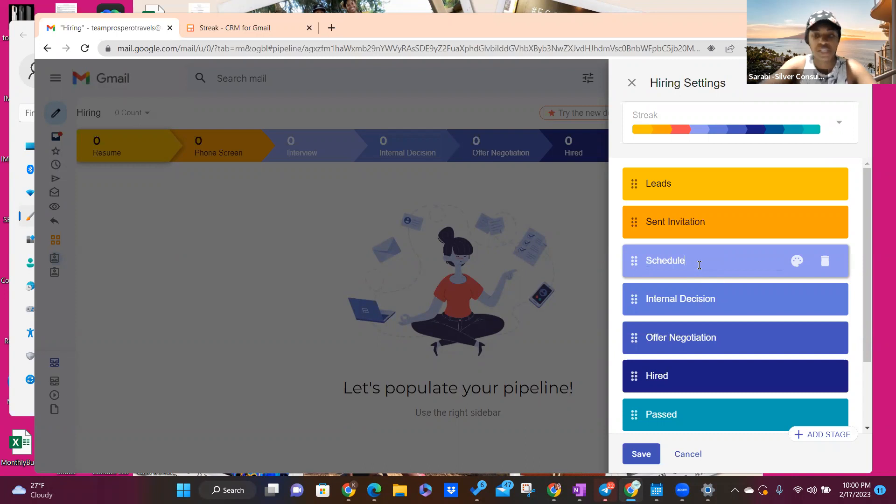
Step: Rename Internal Decision, Offer Negotiation and Hired to No Show, Left Early and Full Meeting
left_click(732, 303)
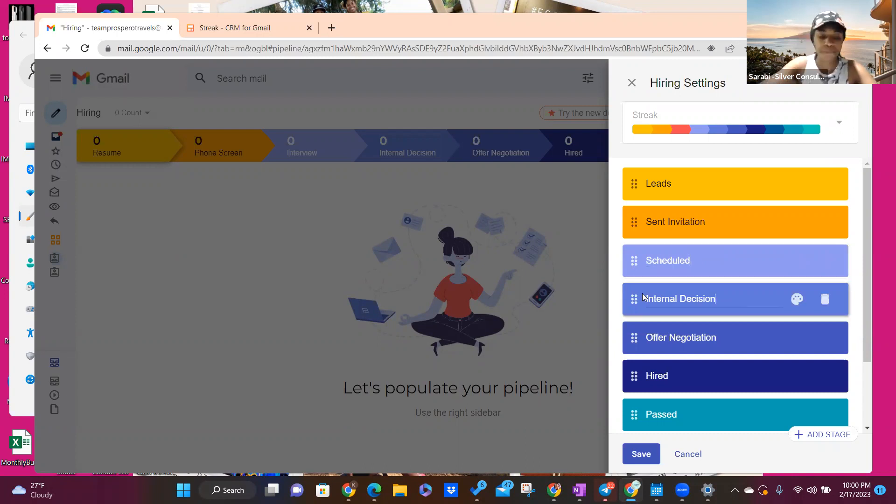
key("ctrl+a")
type("No Show")
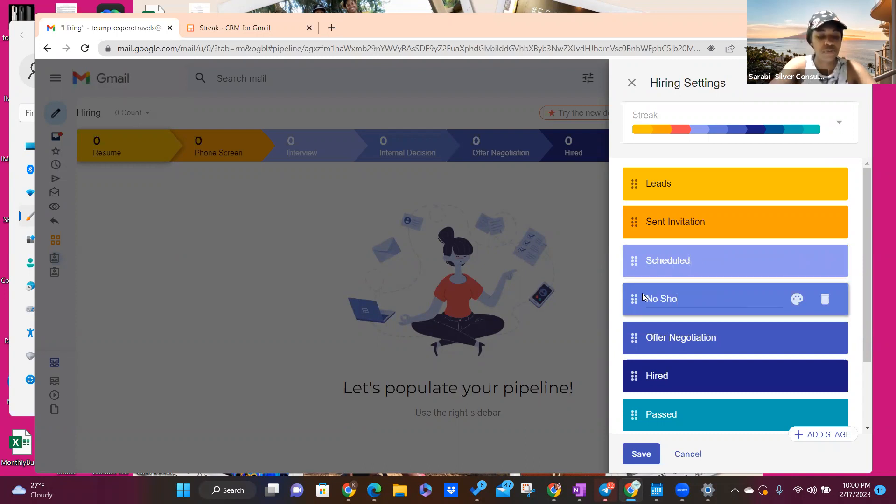
left_click(757, 327)
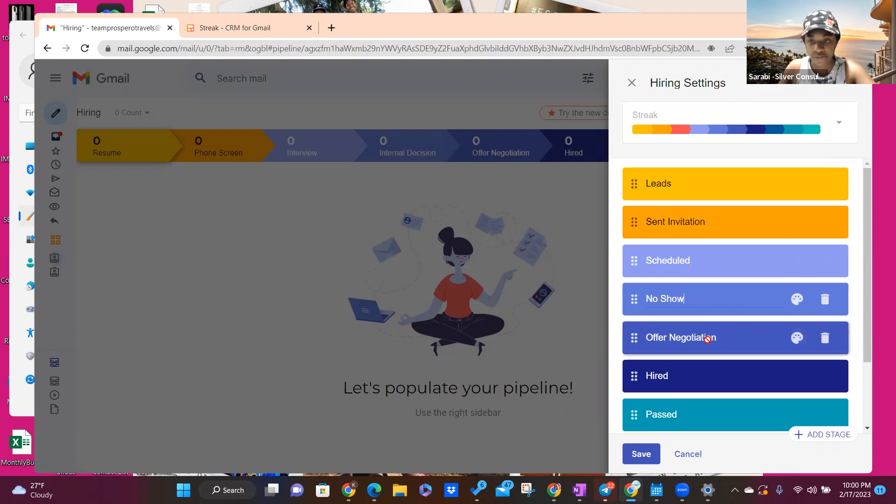
double_click(708, 337)
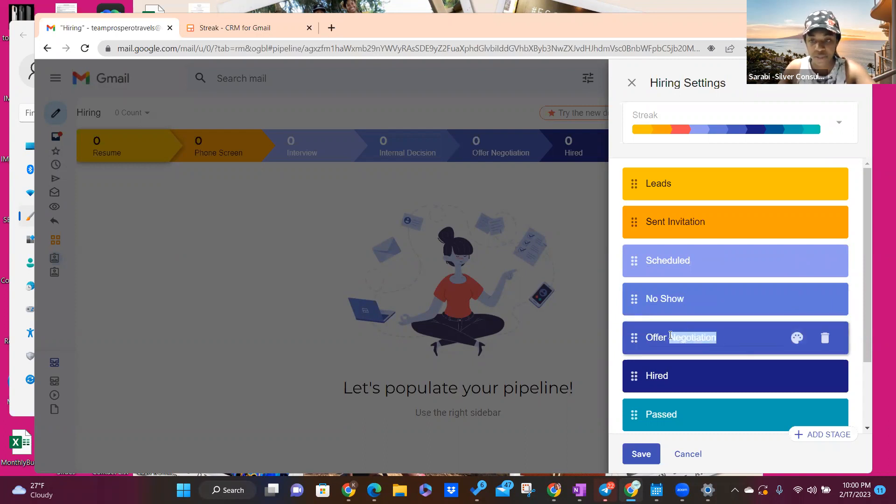
type("L")
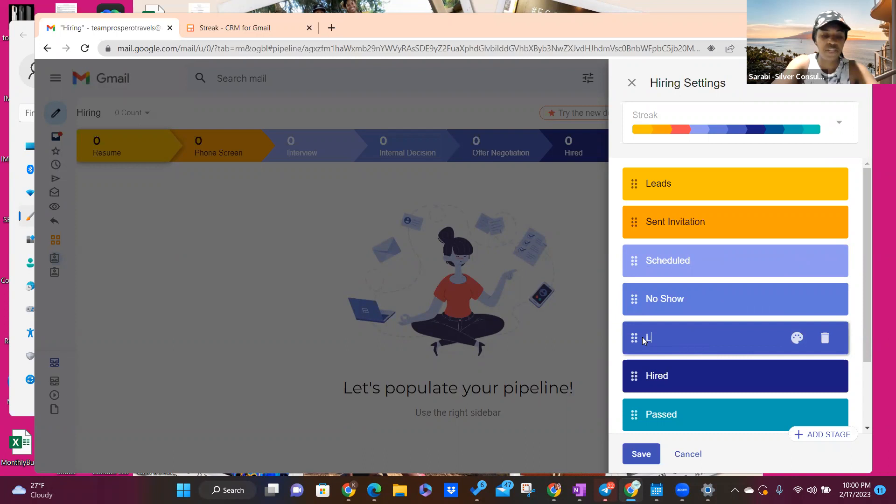
type("eft Early")
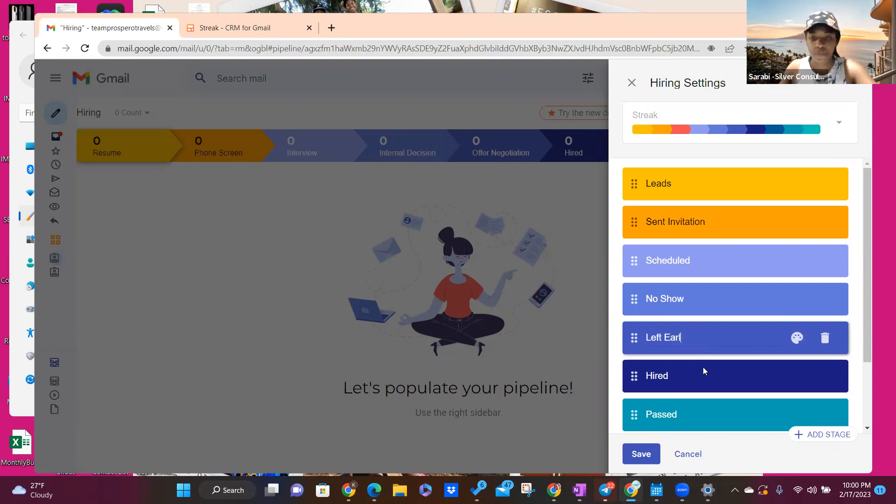
left_click(693, 376)
key("BackSpace")
key("BackSpace")
key("BackSpace")
key("BackSpace")
key("BackSpace")
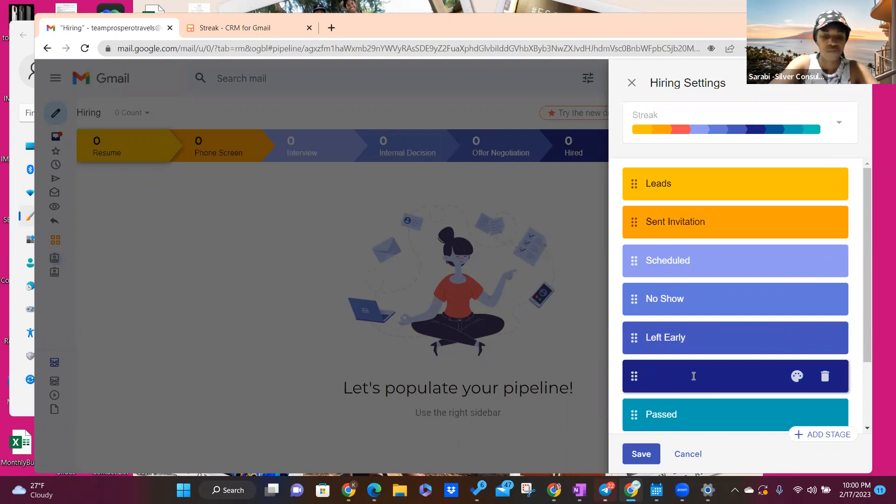
type("Ful")
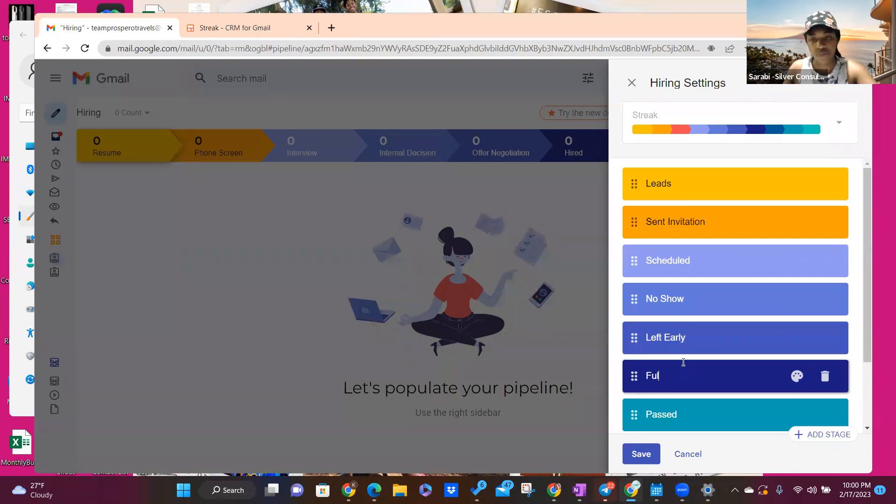
scroll(683, 362, "down", 1)
type("l Meeting")
Step: Rename the Passed and Keep Warm stages to Interested and Not Interested
left_click(683, 362)
key("BackSpace")
key("BackSpace")
key("BackSpace")
key("BackSpace")
key("BackSpace")
key("BackSpace")
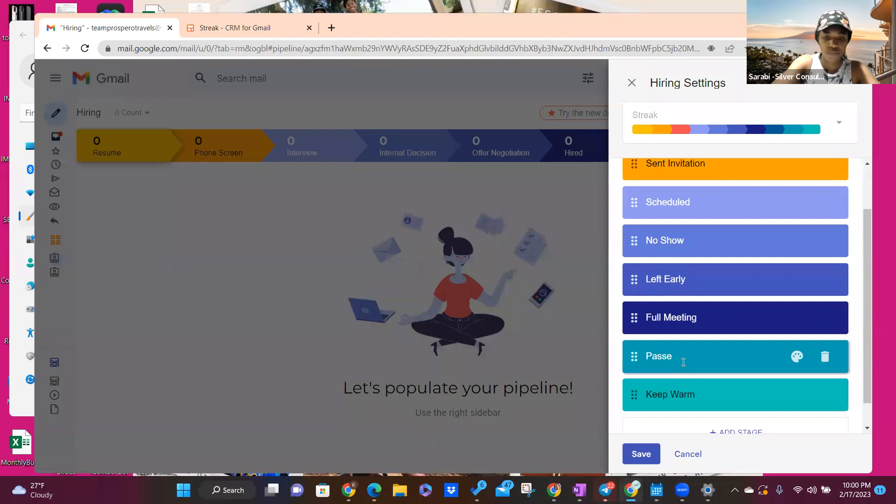
type("Interested")
left_click(705, 394)
key("BackSpace")
key("BackSpace")
key("BackSpace")
key("BackSpace")
key("BackSpace")
key("BackSpace")
key("BackSpace")
key("BackSpace")
key("BackSpace")
type("Not I")
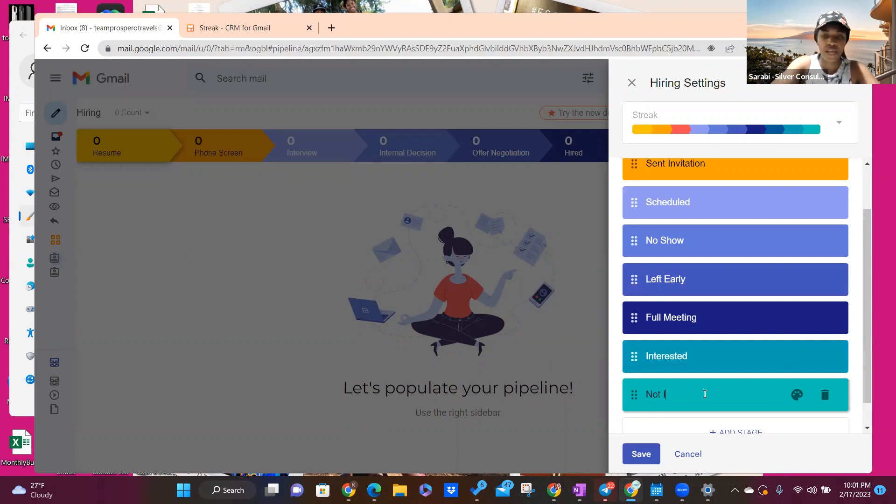
type("nstrese")
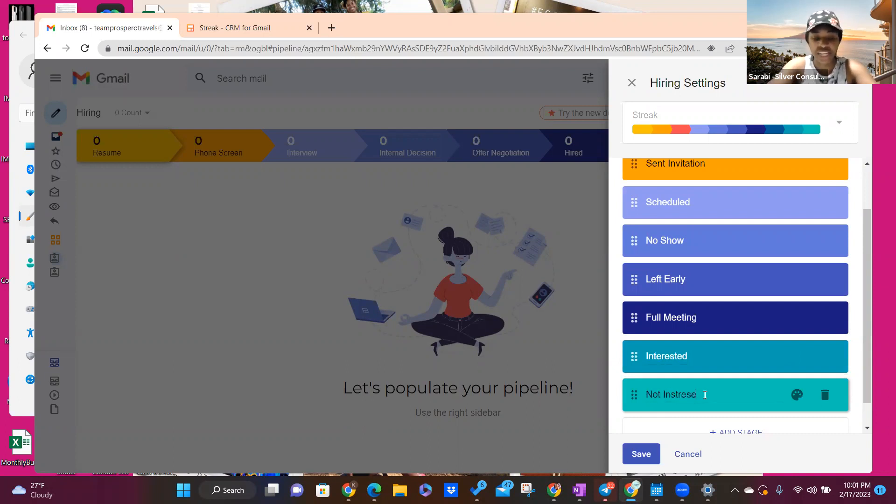
key("BackSpace")
key("BackSpace")
key("BackSpace")
key("BackSpace")
key("BackSpace")
key("BackSpace")
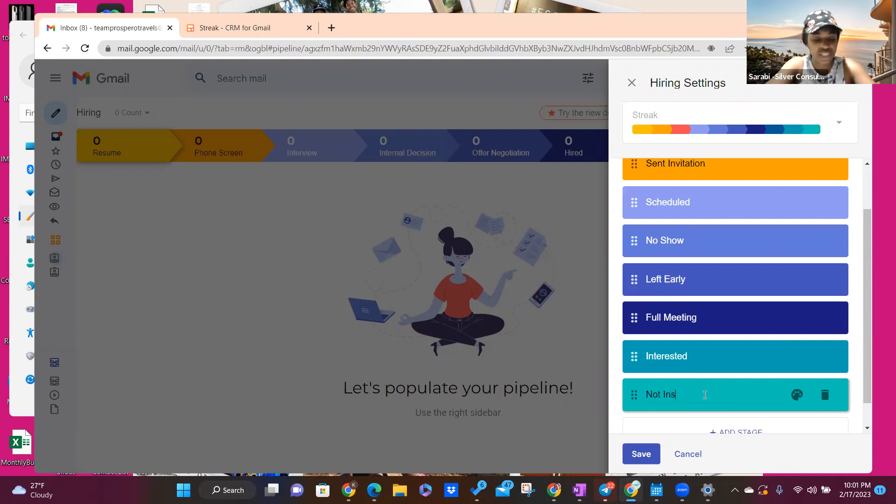
type("terested")
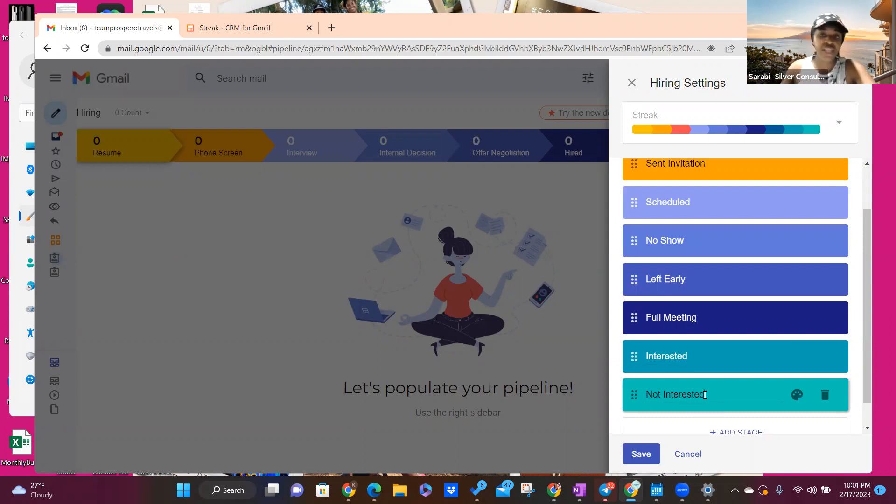
Step: Add a Sent Link stage and place it just above Not Interested
scroll(719, 360, "down", 1)
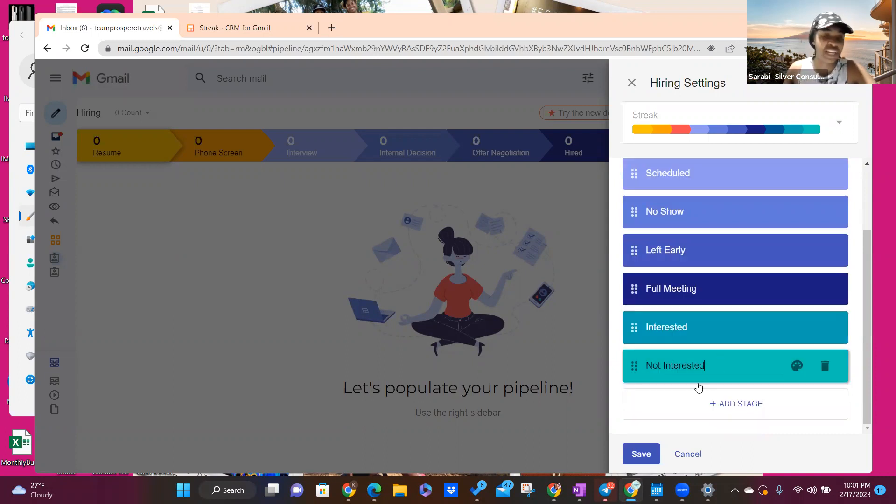
left_click(728, 406)
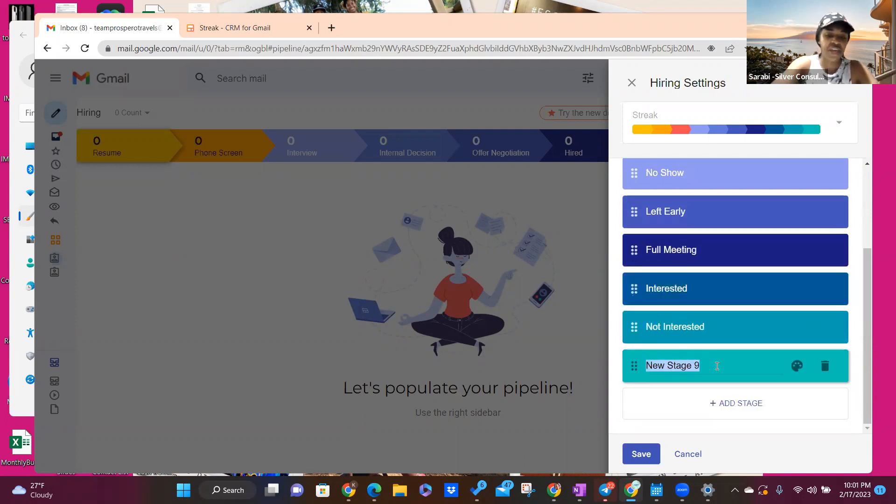
type("Sent Link")
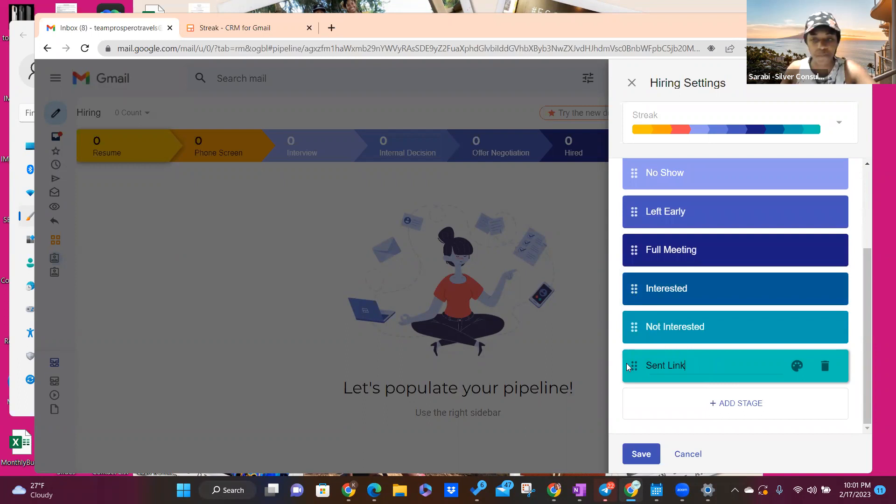
left_click_drag(626, 363, 636, 333)
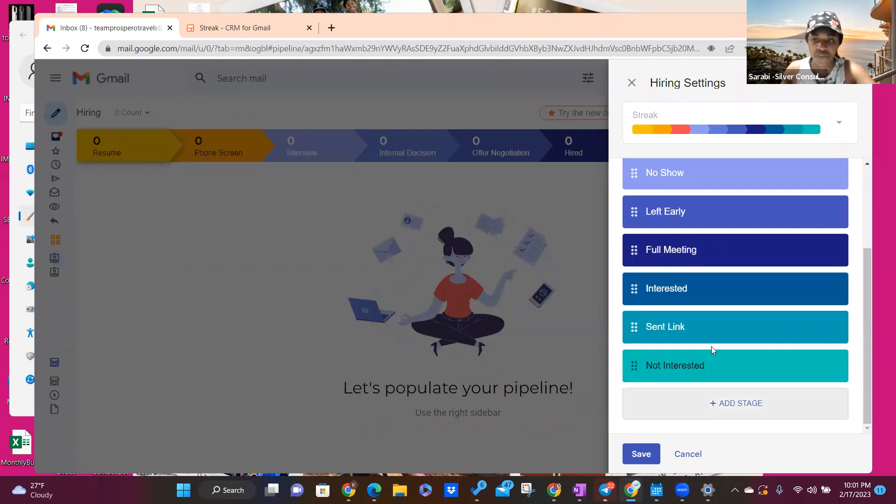
Step: Apply the Fire and Ice (Light) colour scheme to the Hiring stages and save
scroll(705, 364, "up", 3)
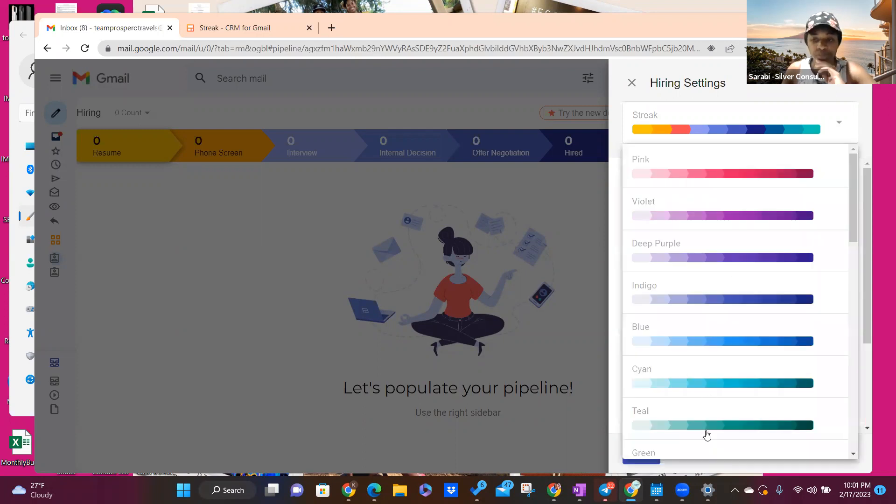
scroll(707, 435, "down", 9)
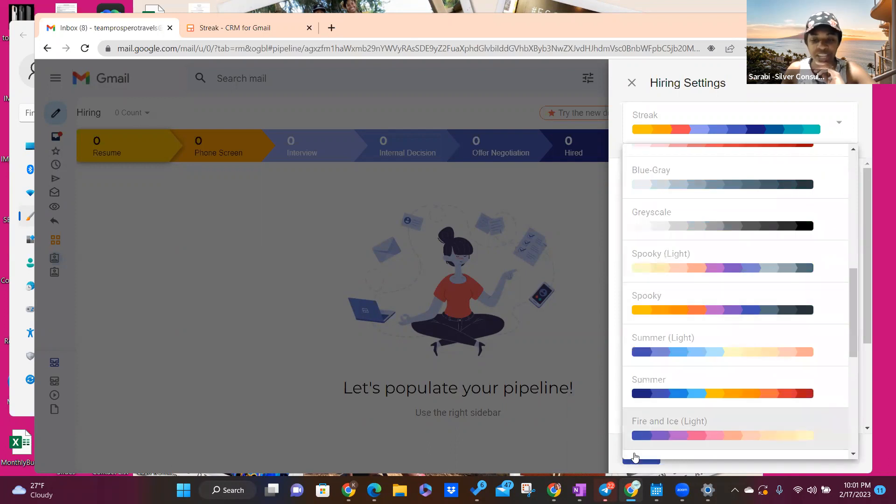
left_click(636, 455)
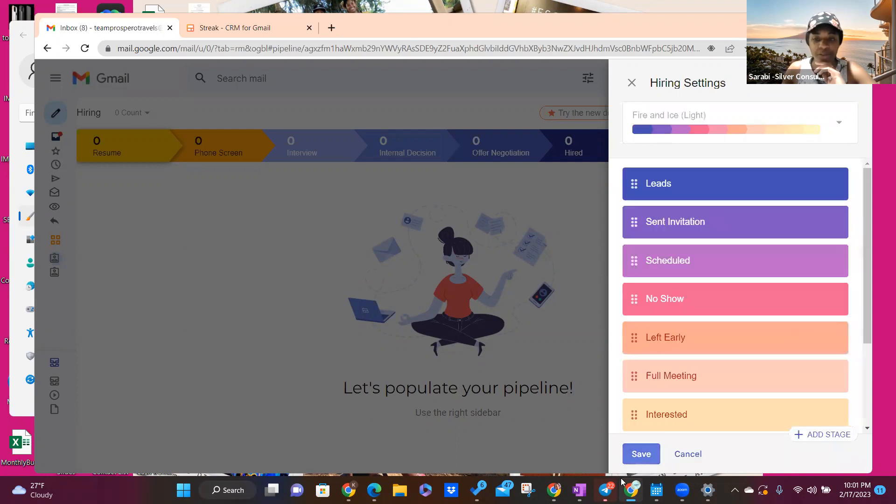
left_click(646, 455)
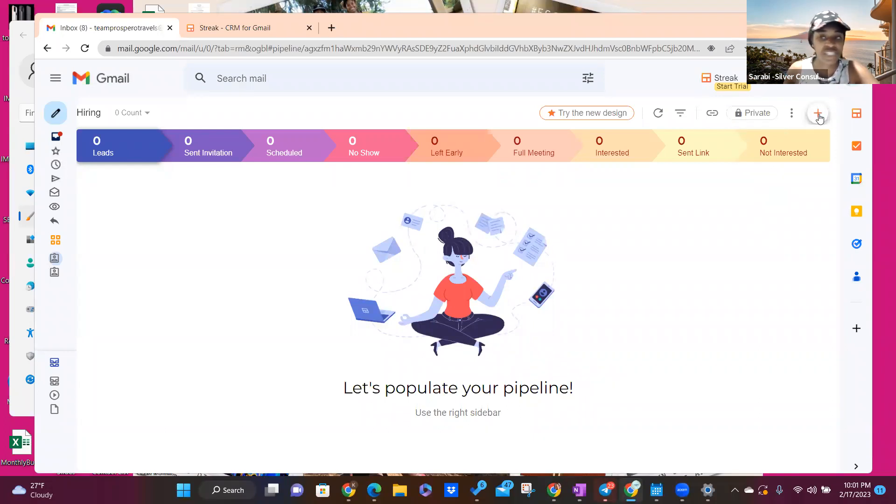
Step: Add a new box to the Hiring pipeline from the orange + menu
left_click(818, 115)
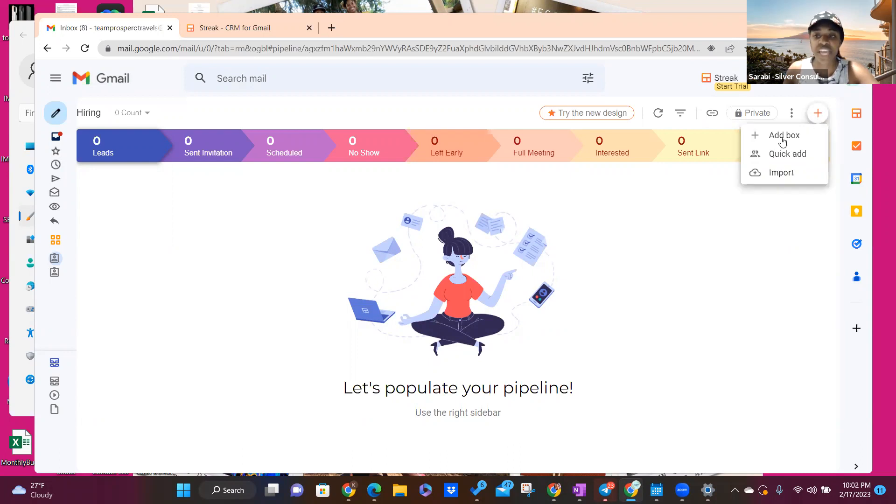
left_click(782, 136)
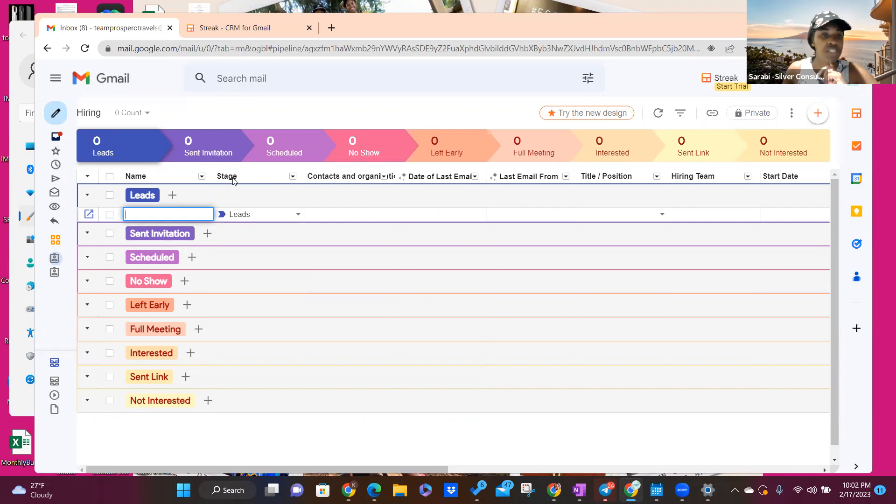
Step: Leave the new box unnamed and drag the Stage column toward the table's right end
key("Escape")
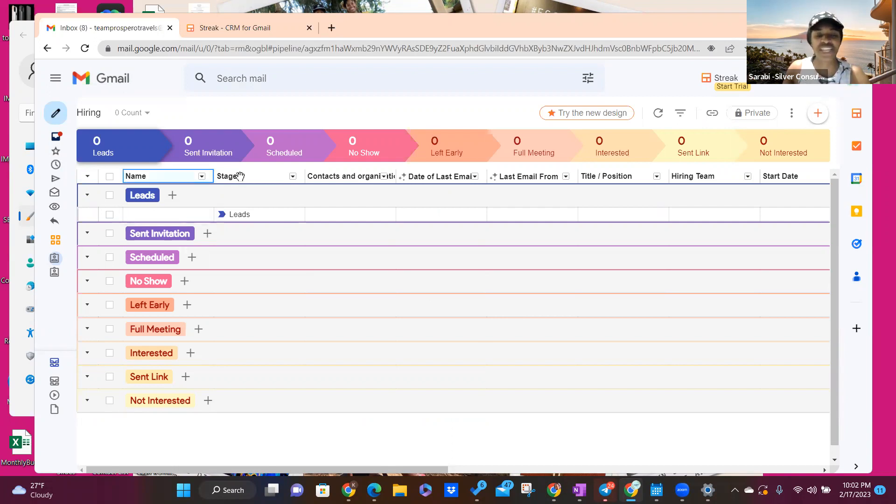
left_click(240, 176)
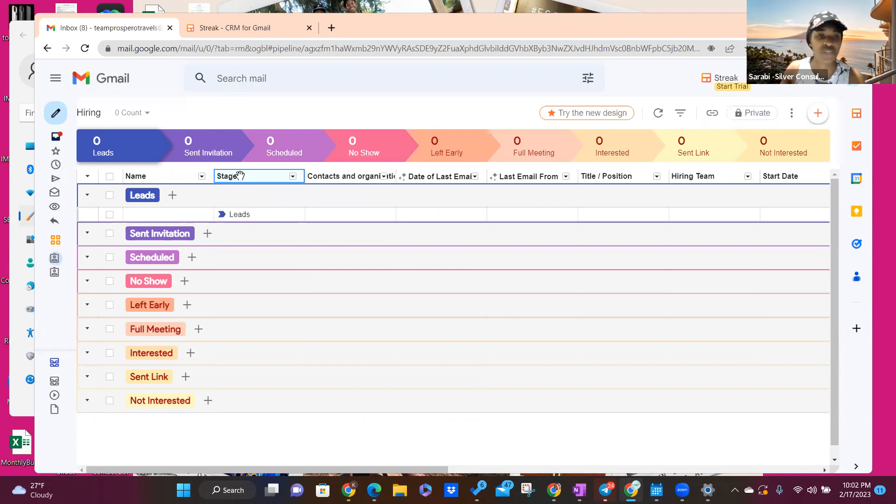
left_click_drag(238, 176, 450, 284)
left_click_drag(534, 470, 159, 471)
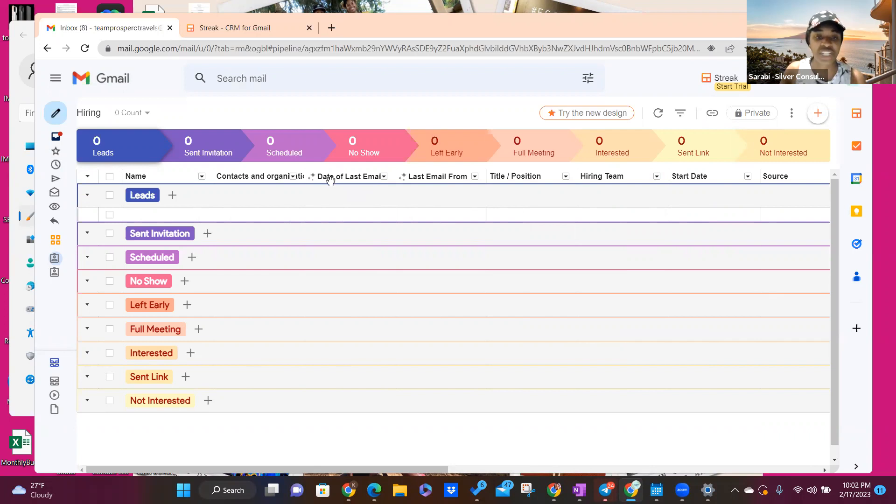
Step: Check the Date of Last Email and Last Email From columns, then scroll the table back left
left_click(331, 179)
left_click(331, 179)
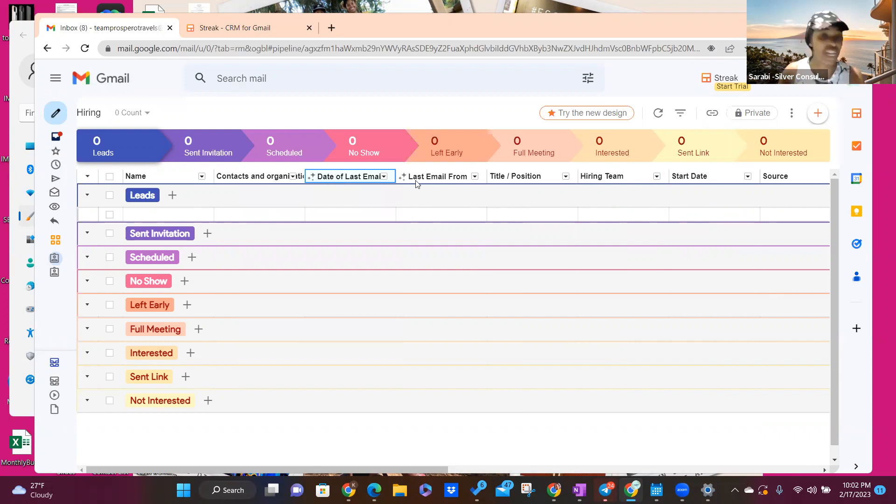
key("Down")
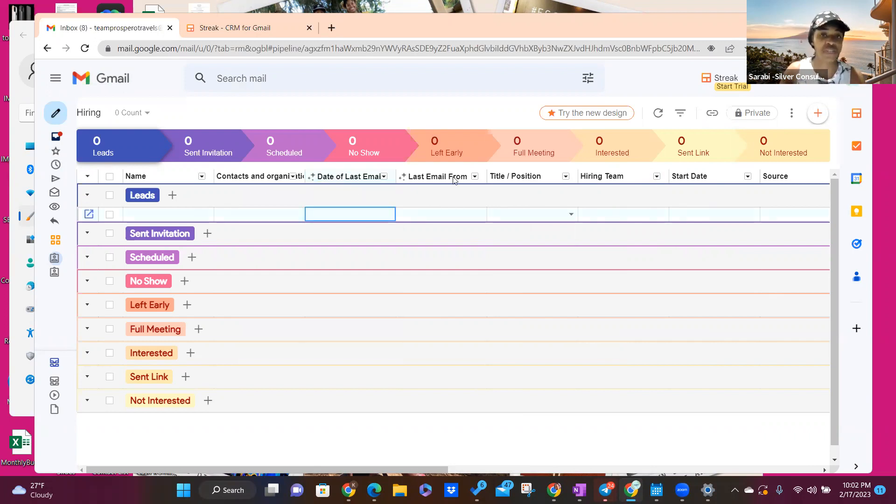
left_click(345, 176)
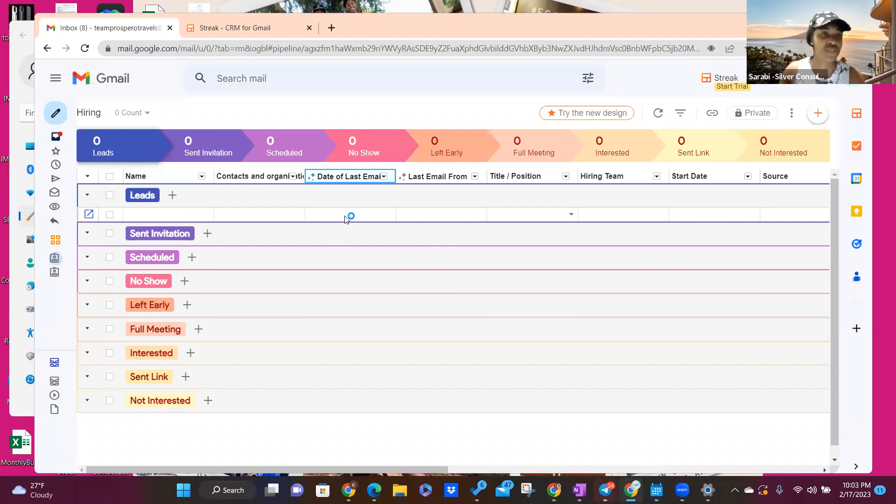
left_click(448, 177)
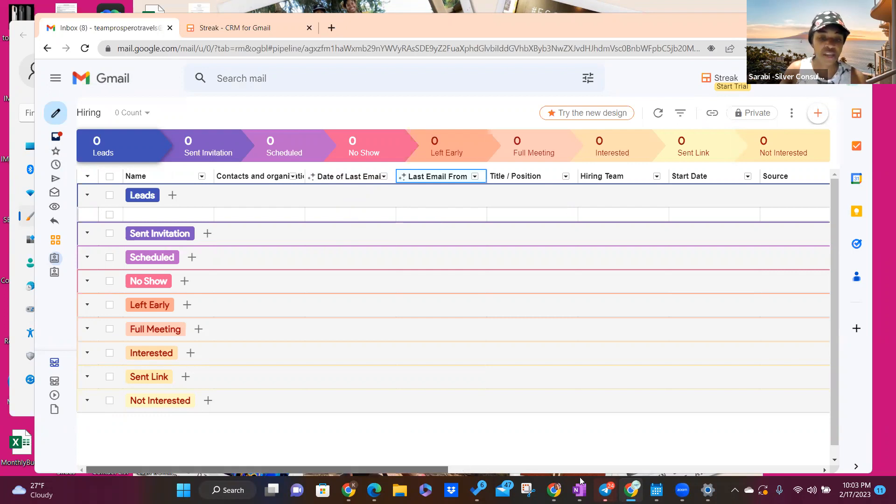
scroll(602, 467, "right", 10)
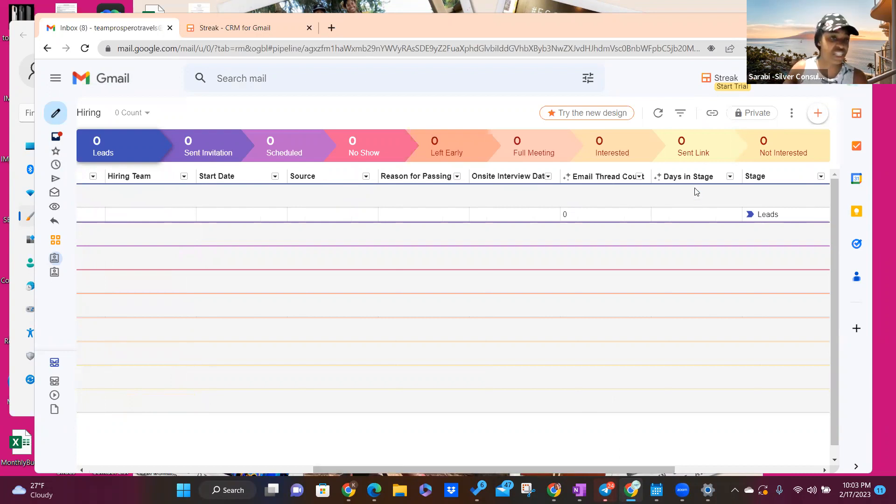
mouse_move(696, 195)
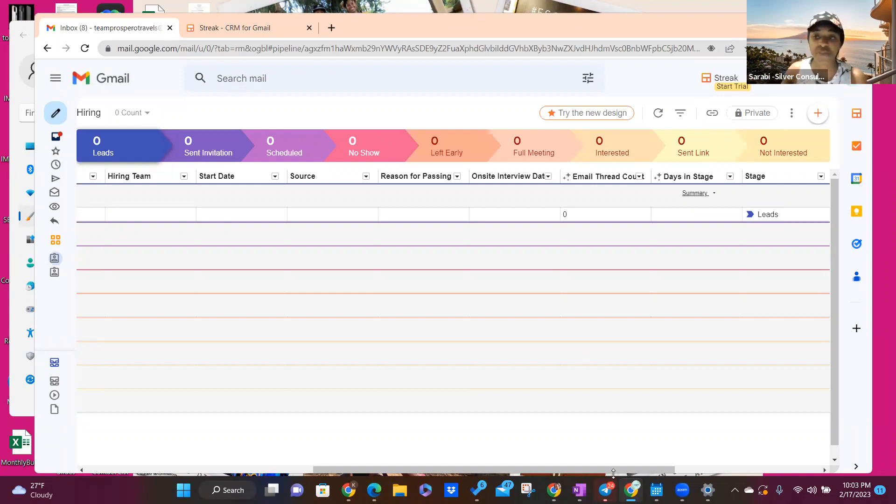
left_click_drag(557, 469, 285, 468)
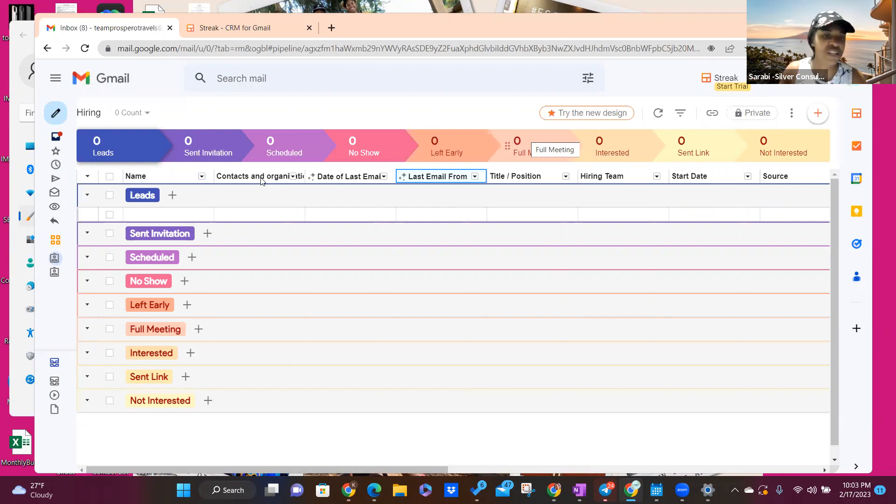
Step: Delete the Contacts and organizations and Title / Position columns from the Hiring table
left_click(244, 176)
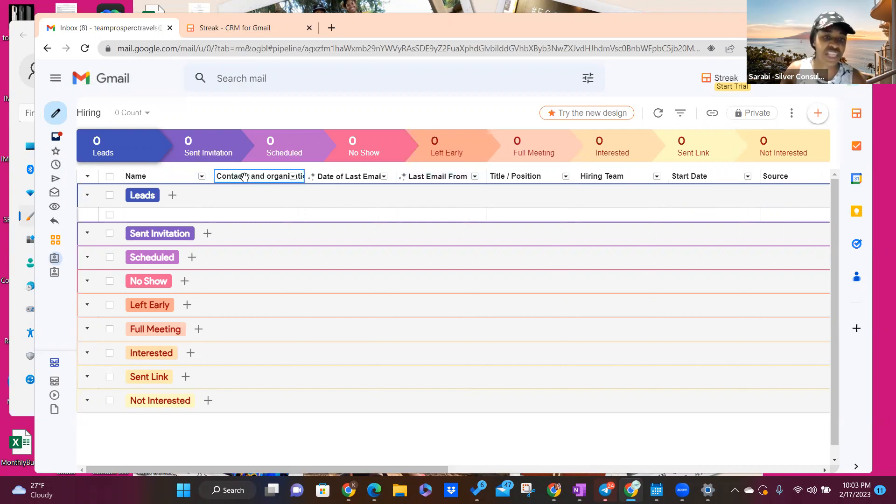
right_click(244, 176)
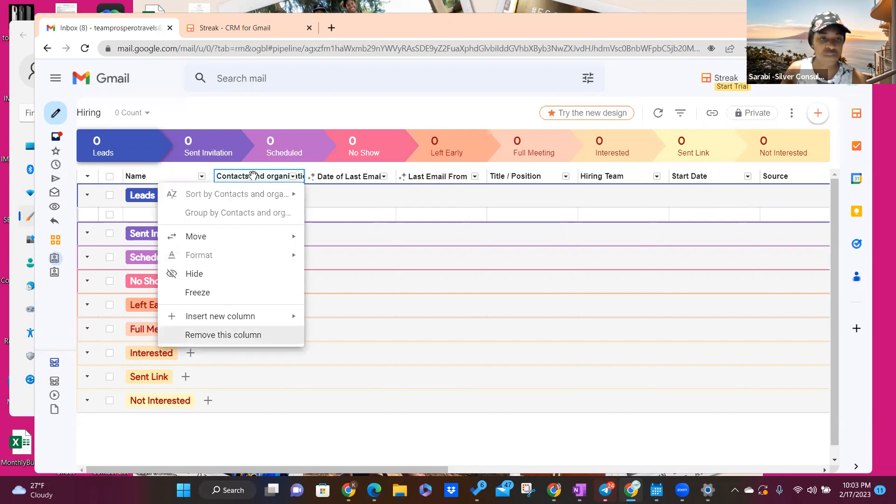
left_click(237, 335)
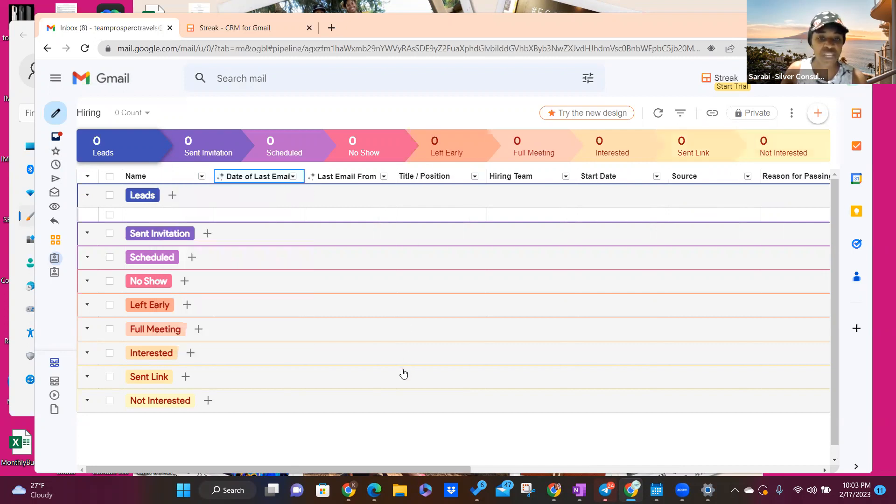
left_click(480, 326)
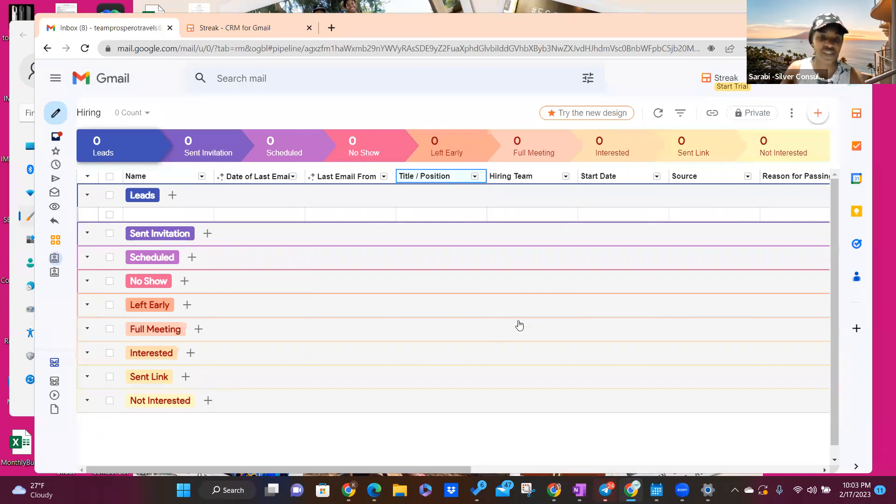
key("Delete")
left_click(506, 323)
left_click(571, 320)
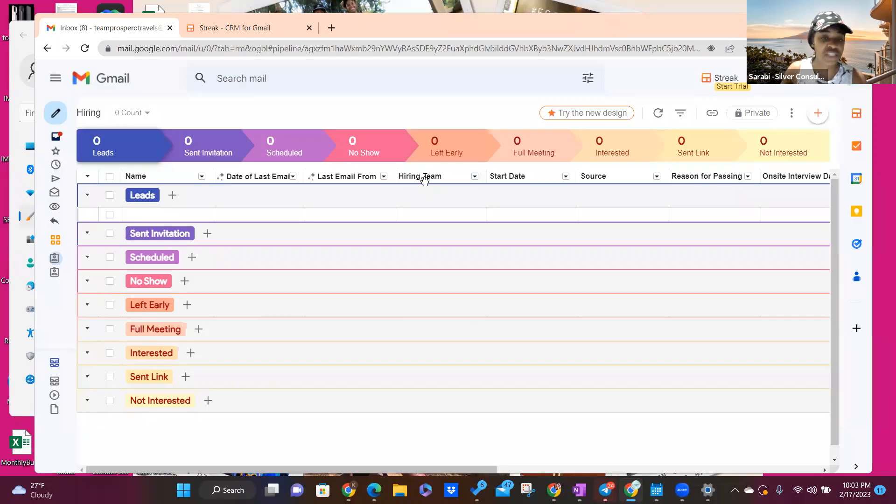
Step: Delete the Hiring Team and Start Date columns, confirming each deletion
right_click(403, 374)
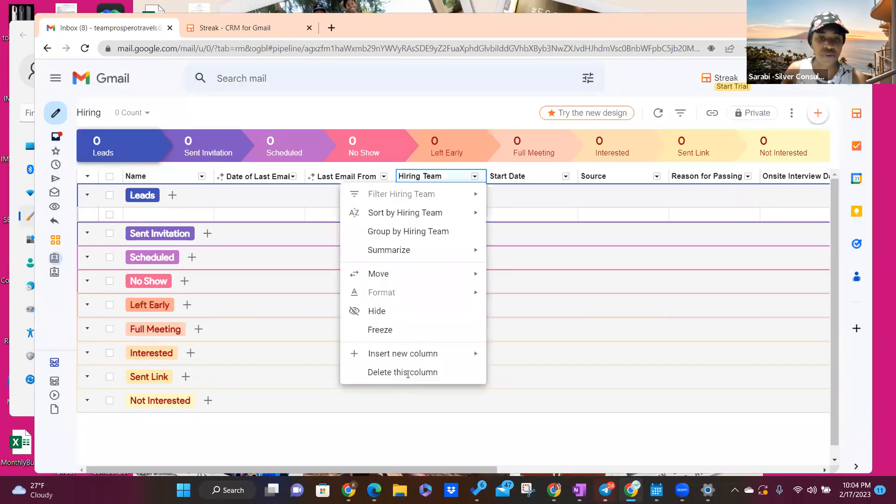
left_click(404, 371)
left_click(562, 323)
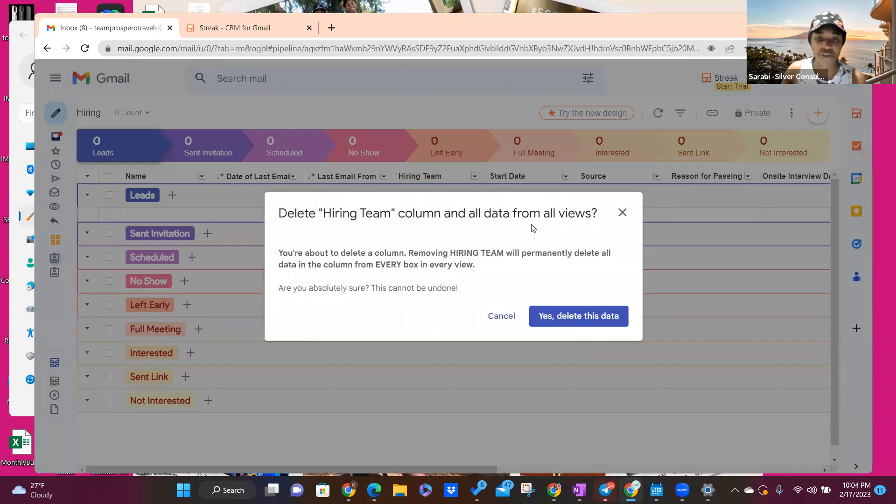
key("Return")
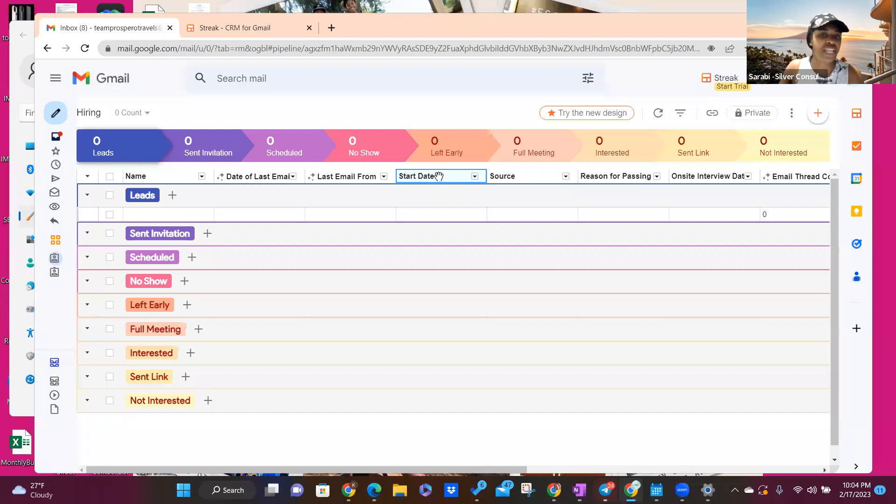
left_click(439, 175)
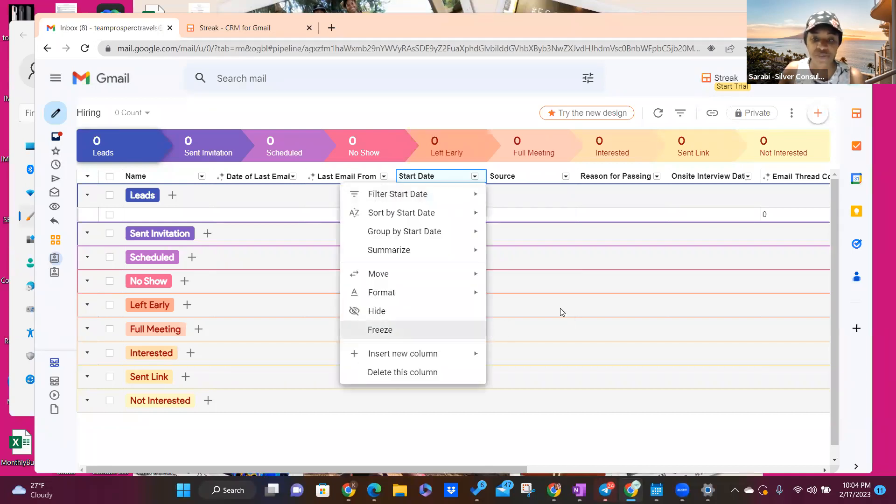
left_click(402, 372)
left_click(495, 323)
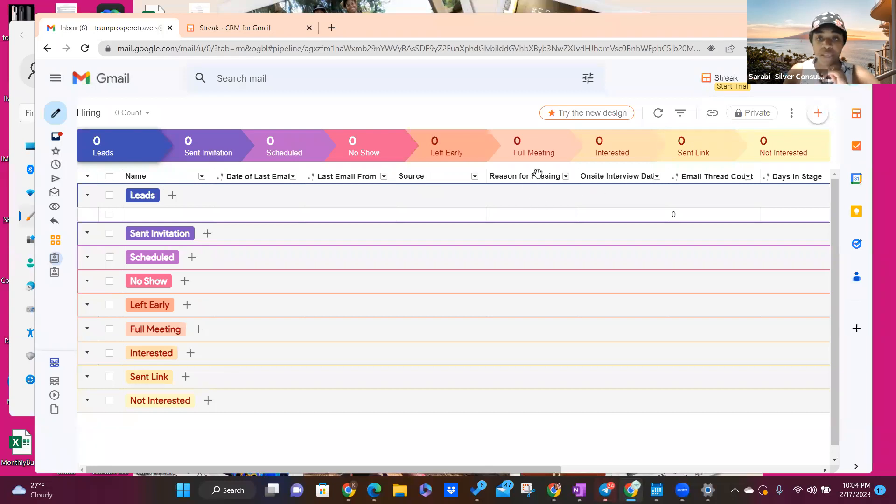
Step: Delete the Reason for Passing and Onsite Interview Date columns, then open Assigned To's options
left_click(566, 177)
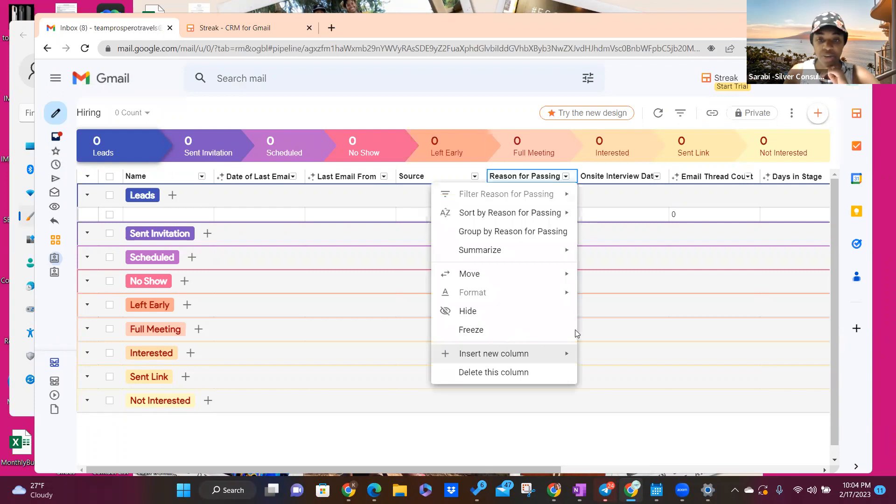
left_click(493, 372)
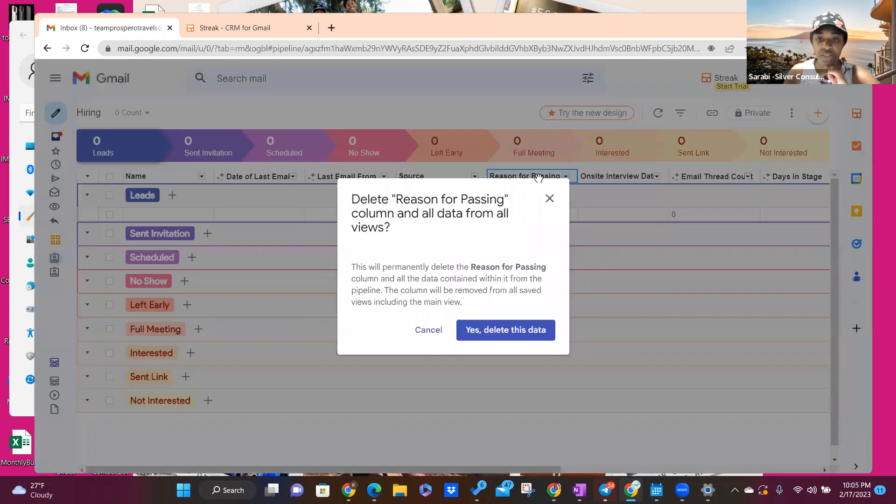
left_click(506, 330)
left_click(537, 177)
left_click(517, 373)
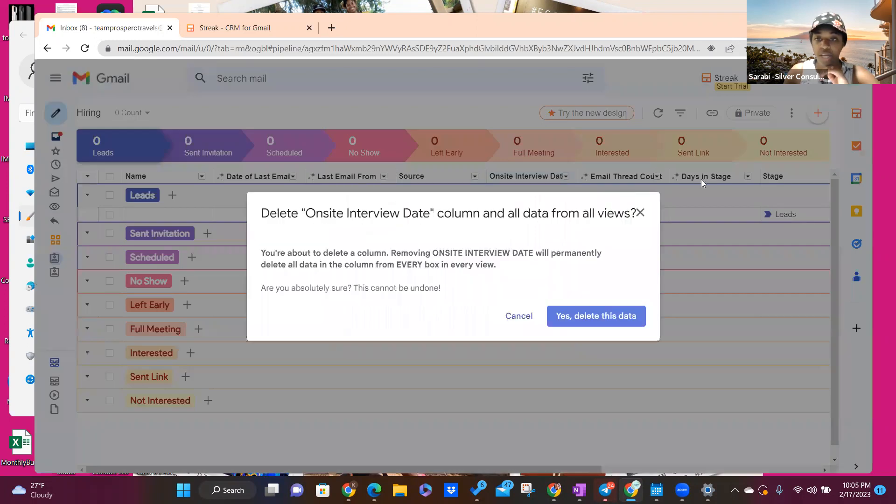
left_click(596, 316)
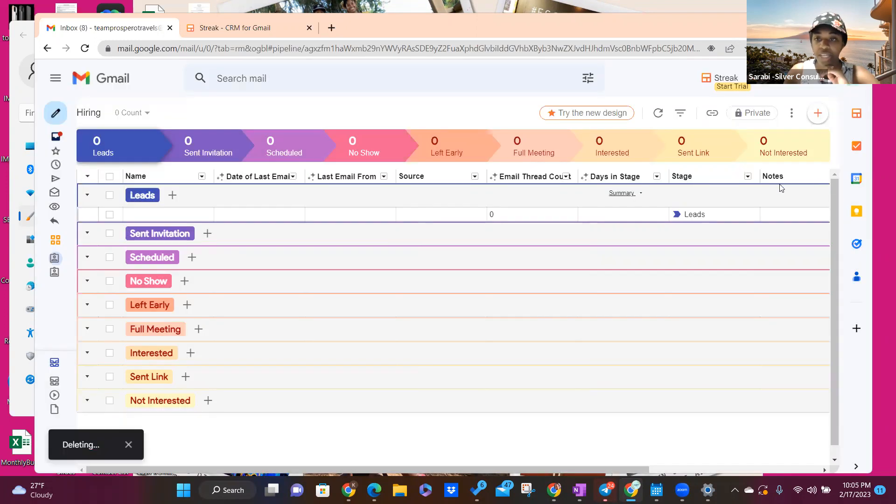
scroll(702, 477, "right", 5)
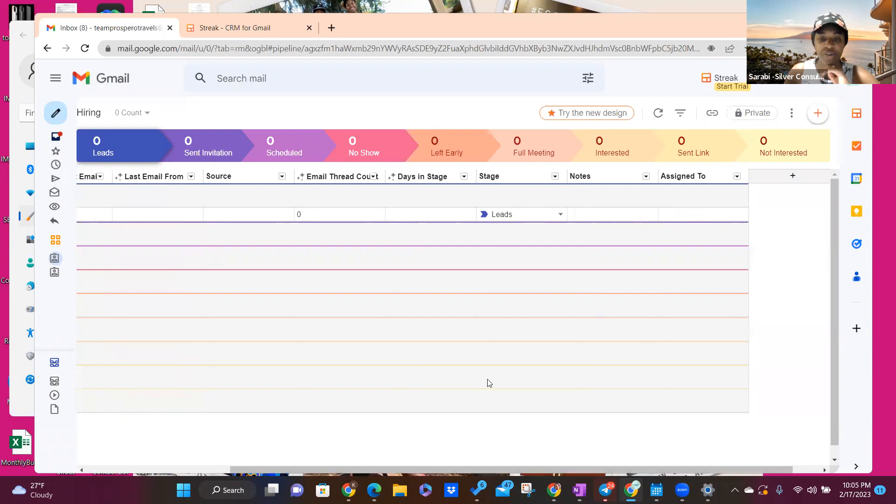
left_click(696, 176)
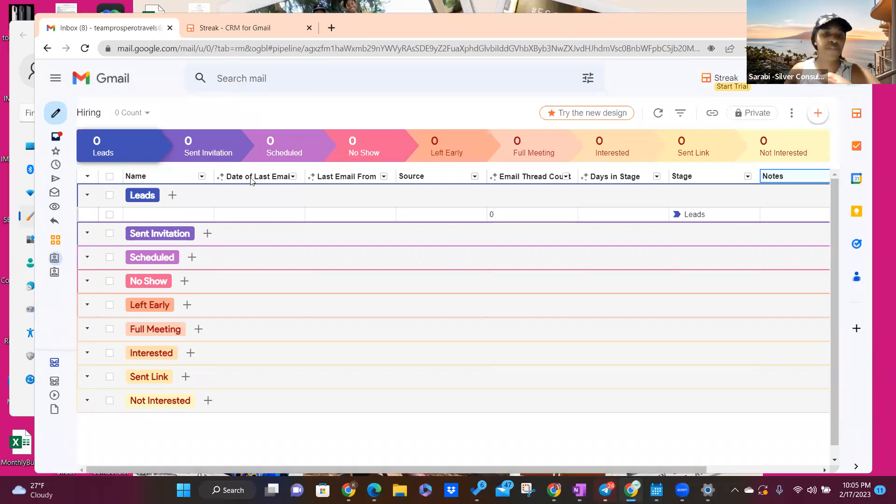
Step: Insert a new Phone Number column right after Name, keeping the name despite the suggestion
left_click(171, 175)
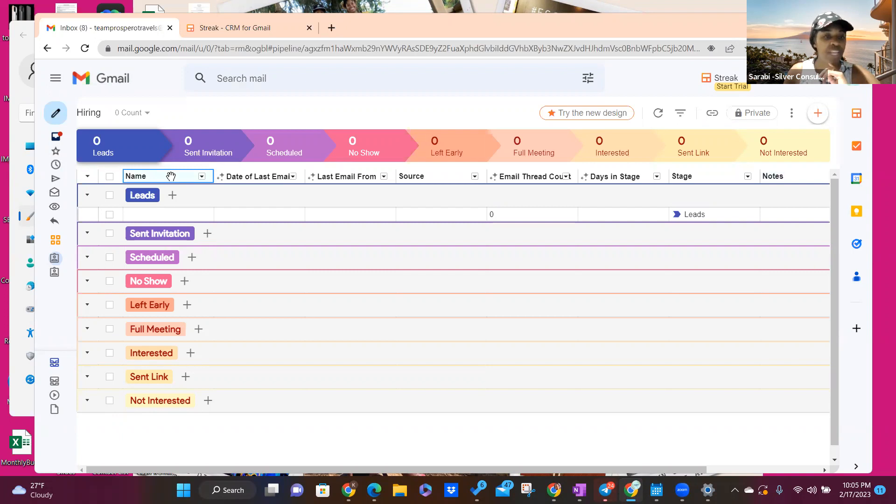
right_click(171, 176)
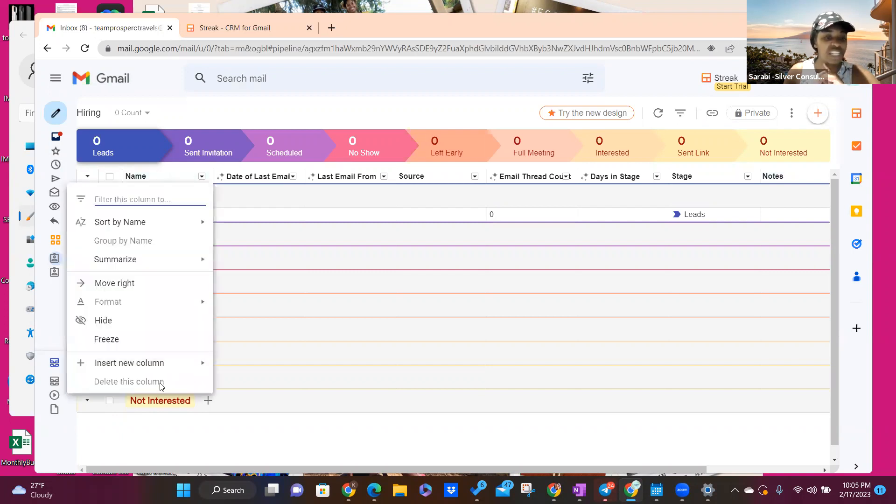
mouse_move(156, 365)
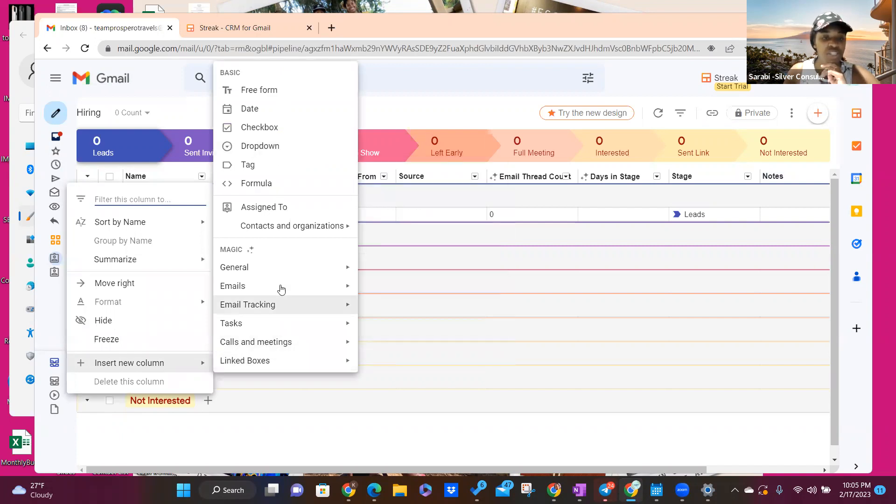
mouse_move(281, 290)
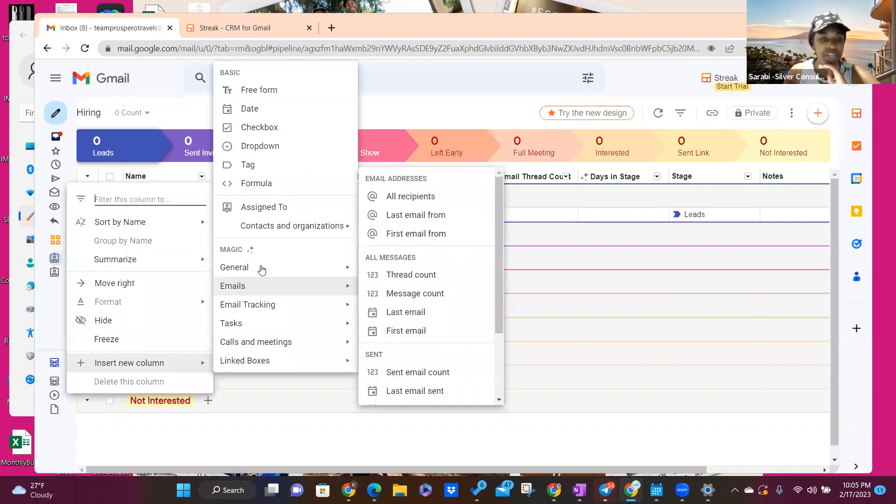
left_click(200, 177)
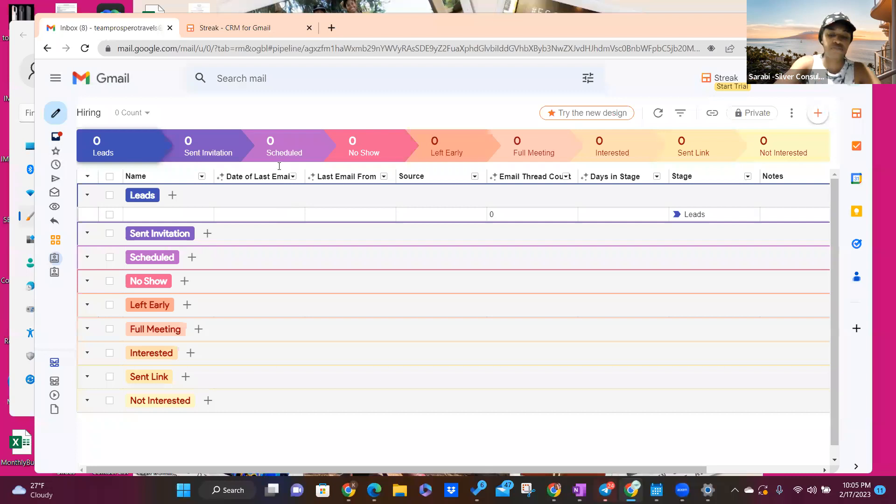
type("Phone Nu")
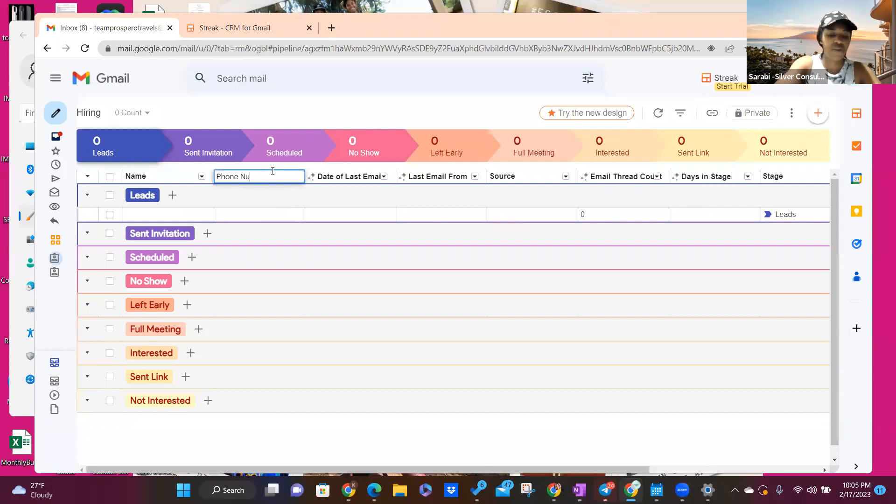
type("mber")
key("Return")
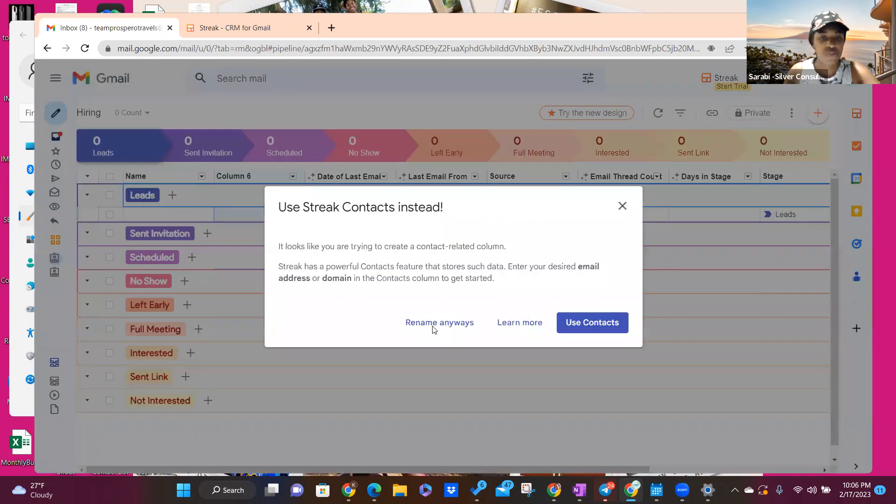
left_click(433, 327)
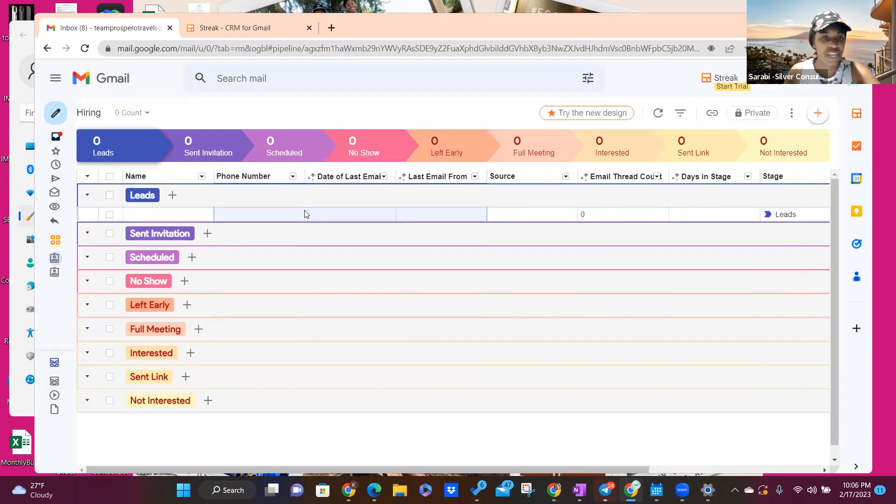
Step: Add an Email Address column after Phone Number and move Source directly beside it
left_click(254, 175)
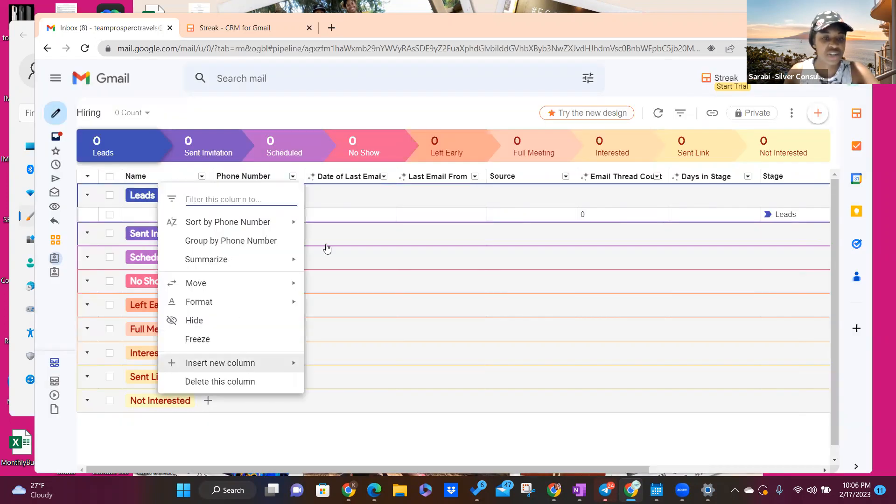
left_click(358, 181)
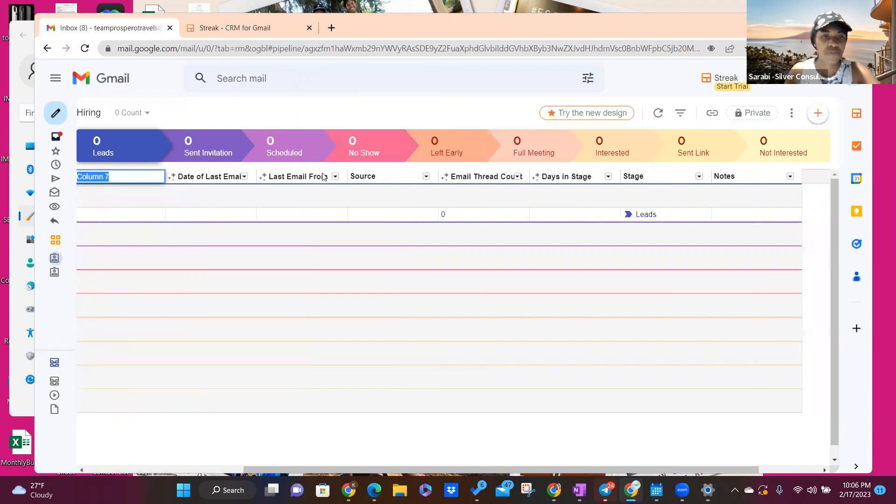
left_click_drag(512, 468, 322, 428)
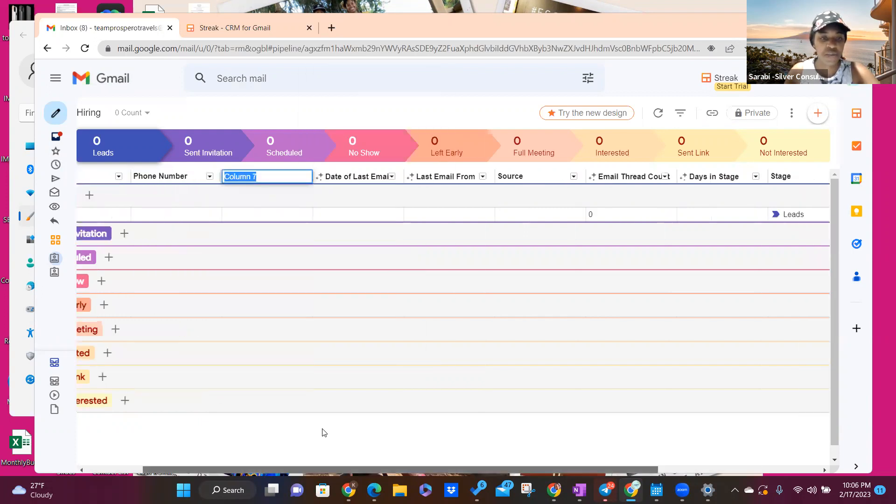
type("Email Address")
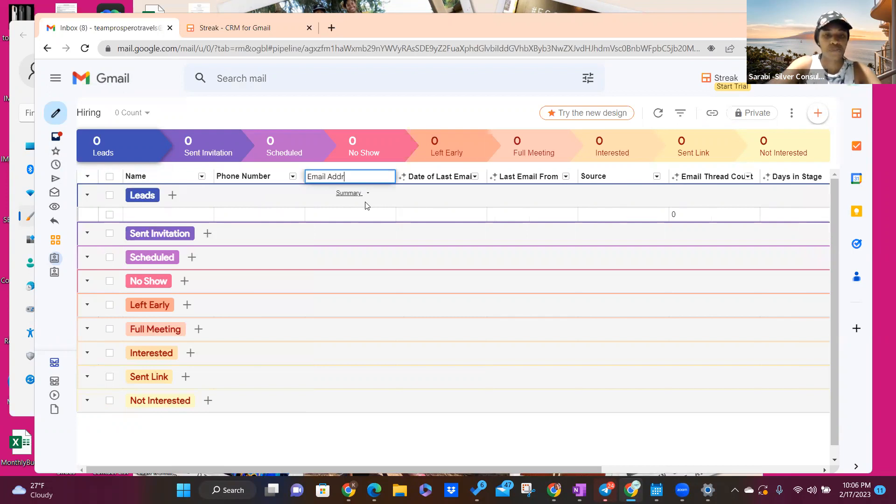
left_click(437, 256)
left_click(351, 271)
left_click(462, 324)
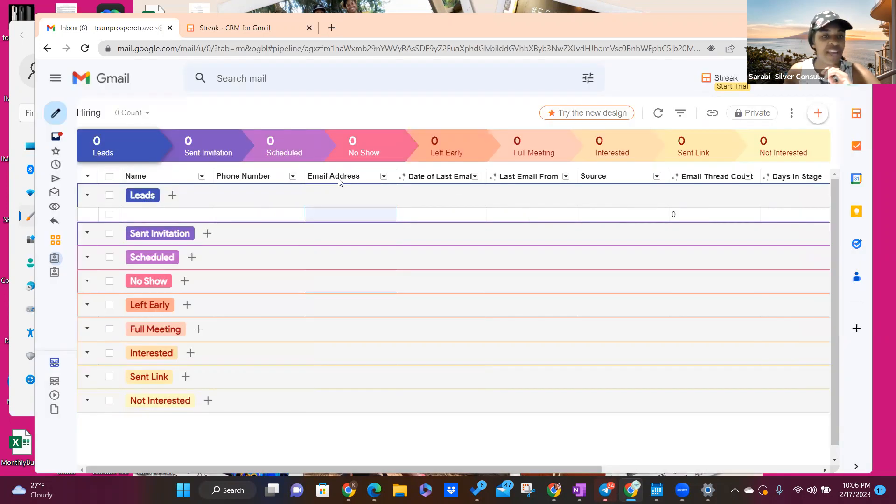
left_click_drag(604, 176, 447, 185)
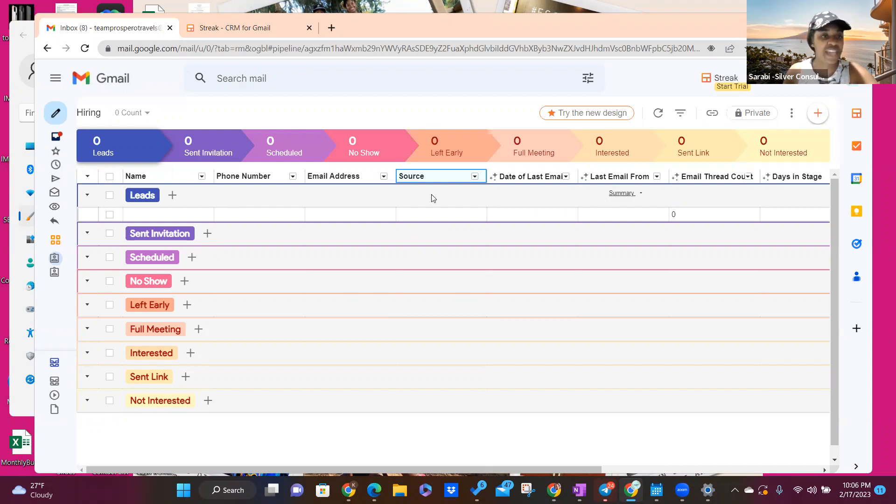
Step: Fill in the new lead's name, phone number and e-mail address in the Leads row
left_click(151, 217)
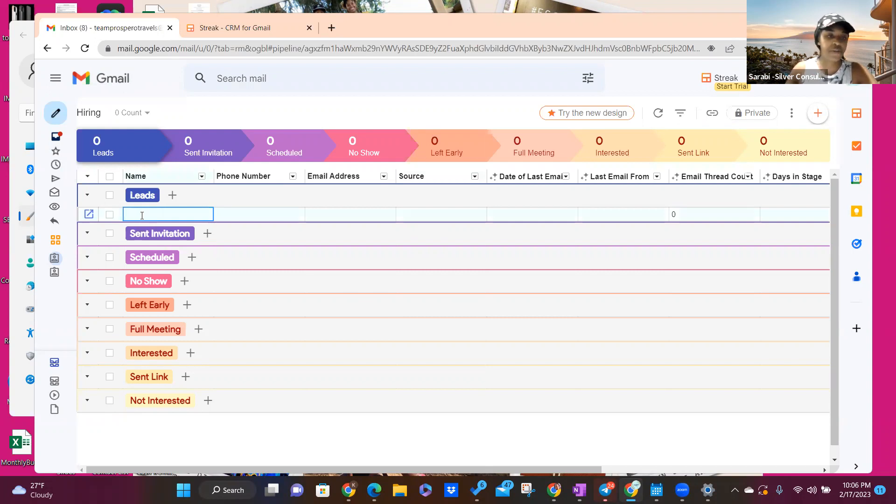
type("Elmo")
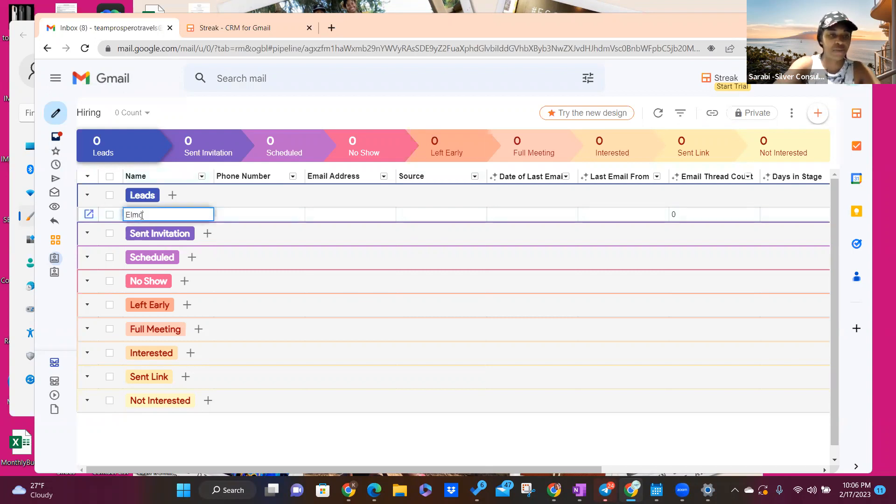
key("Tab")
type("123-45")
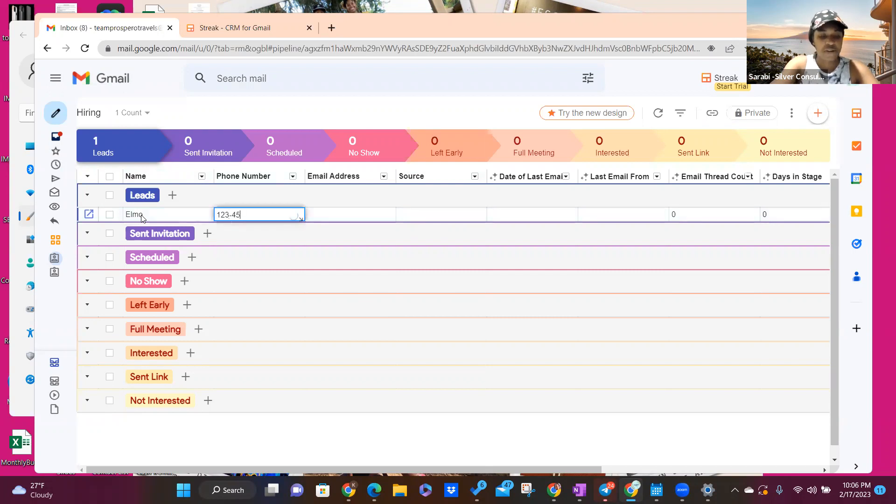
type("6-7890")
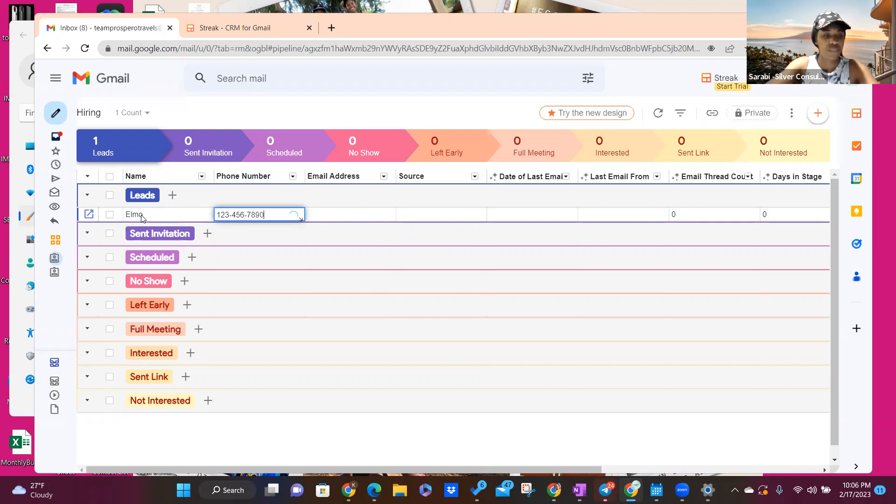
key("Tab")
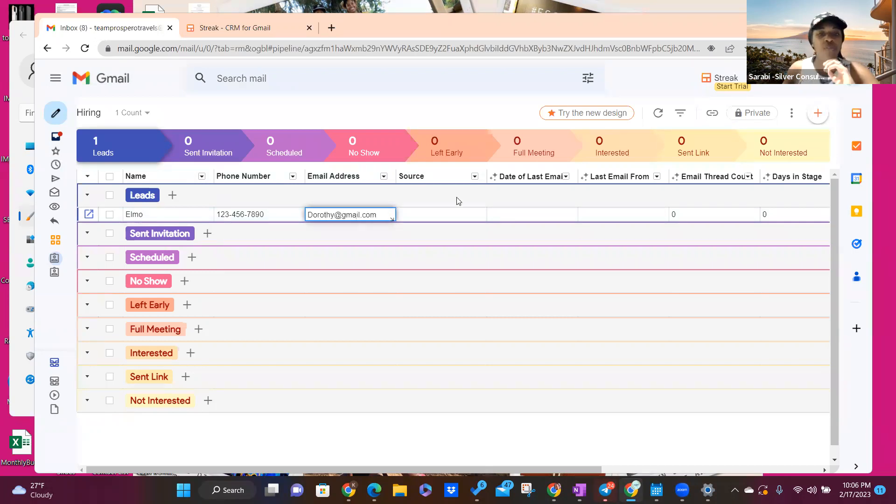
left_click(435, 214)
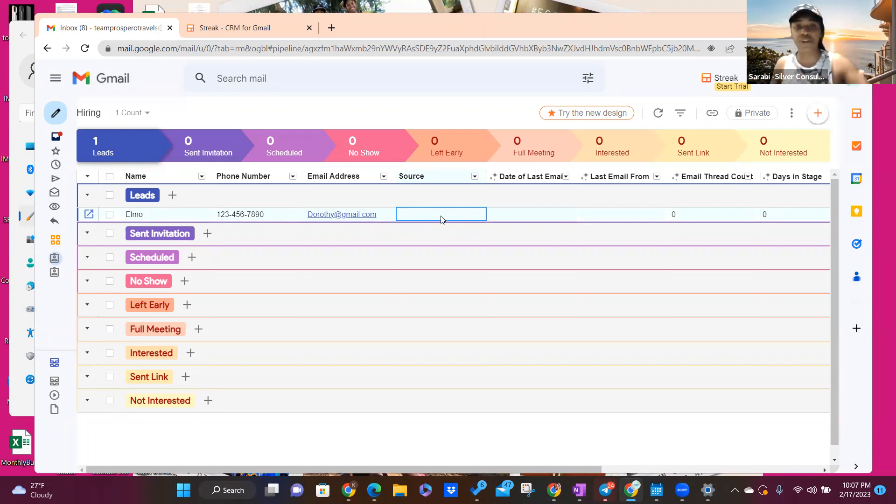
Step: Create the Source options LinkedIn, Indeed, ZipRecruiter and Facebook for the lead's Source column
left_click(447, 215)
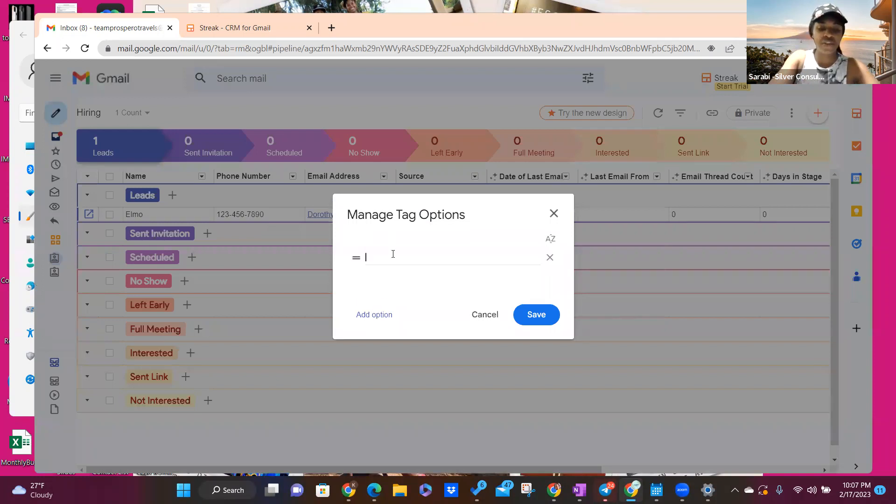
type("LinkedIn")
left_click(376, 314)
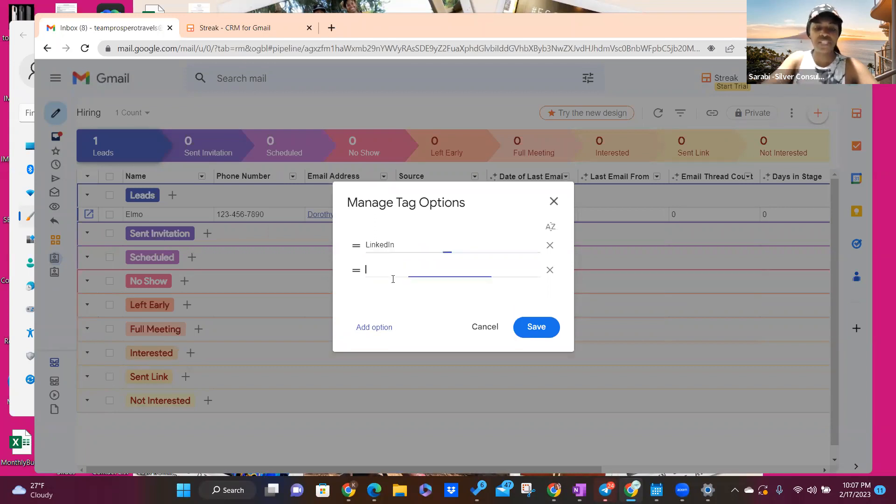
type("Inde")
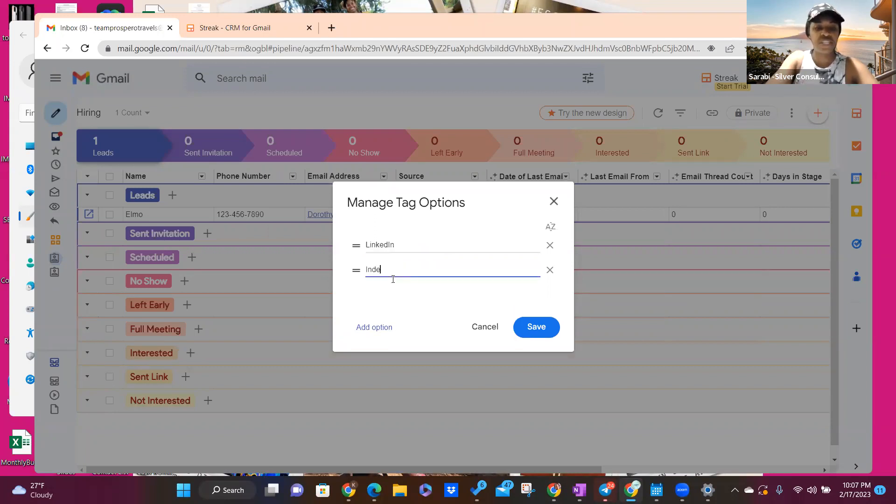
type("ed")
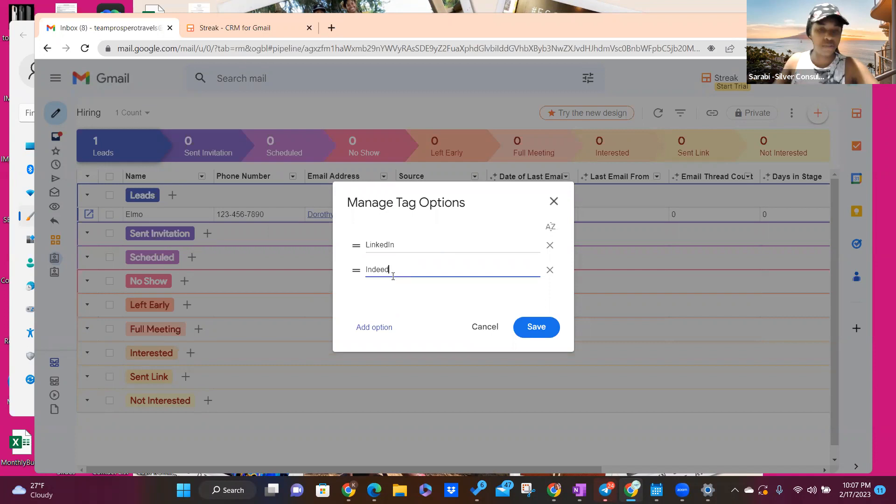
left_click(375, 325)
type("Zipr")
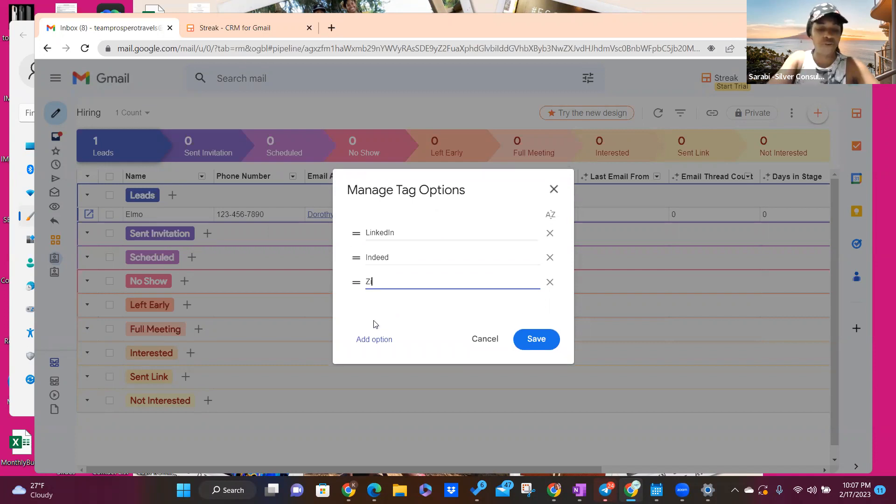
key("BackSpace")
key("BackSpace")
key("BackSpace")
key("BackSpace")
key("BackSpace")
type("ZipRecruiter")
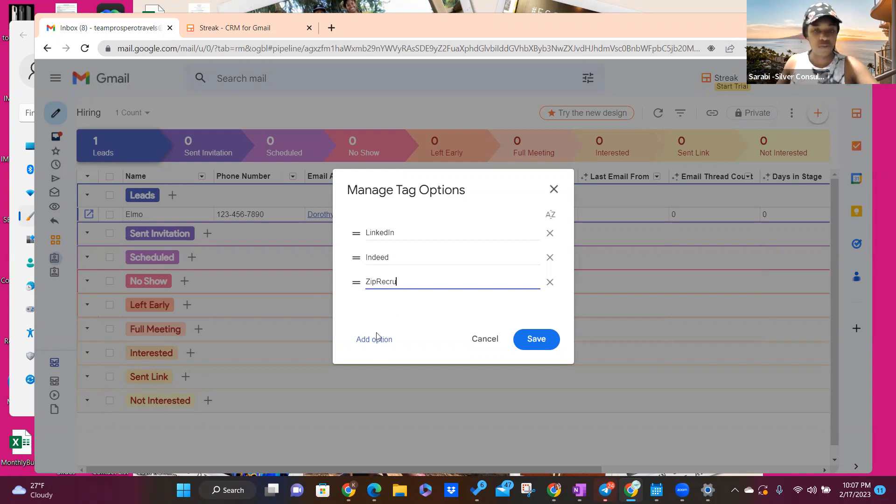
left_click(377, 339)
type("Faceb")
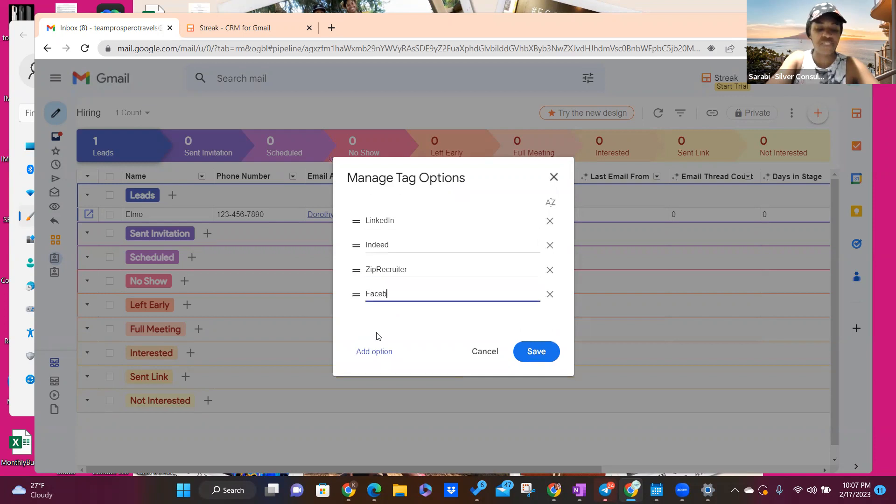
type("ook")
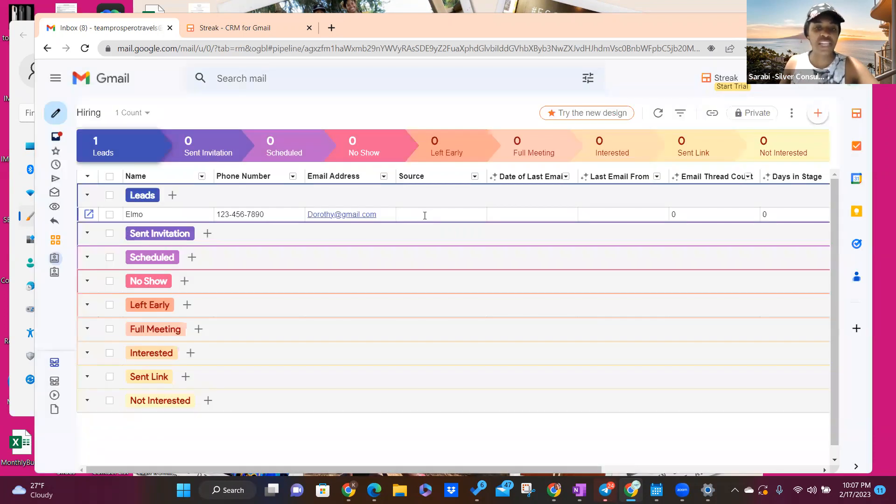
Step: Set the lead's Source to LinkedIn and scroll across to check the Stage and Notes columns
left_click(424, 215)
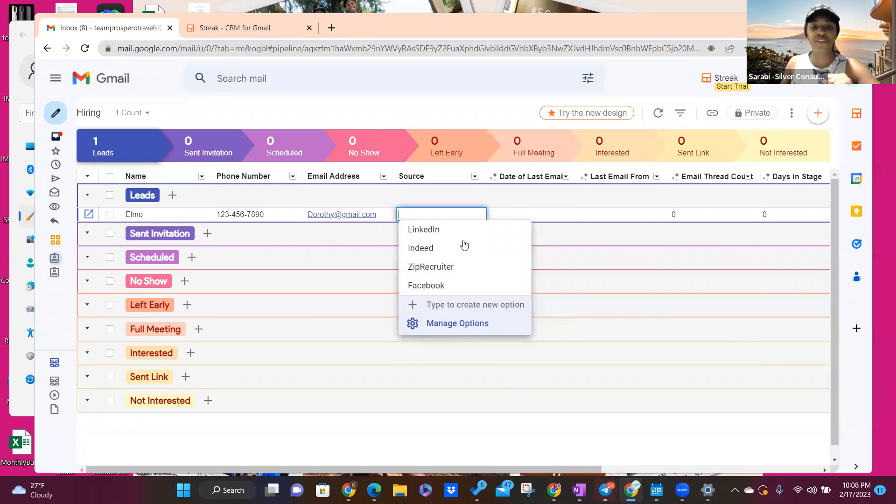
left_click(441, 229)
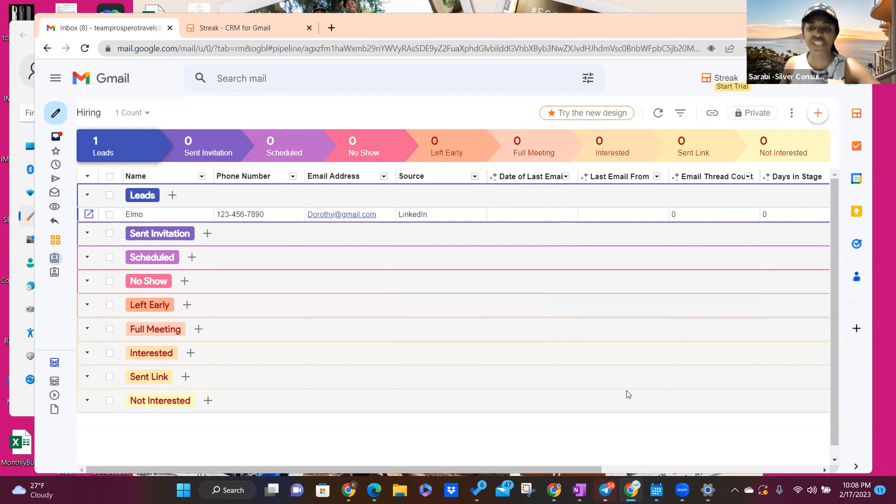
left_click_drag(488, 470, 664, 464)
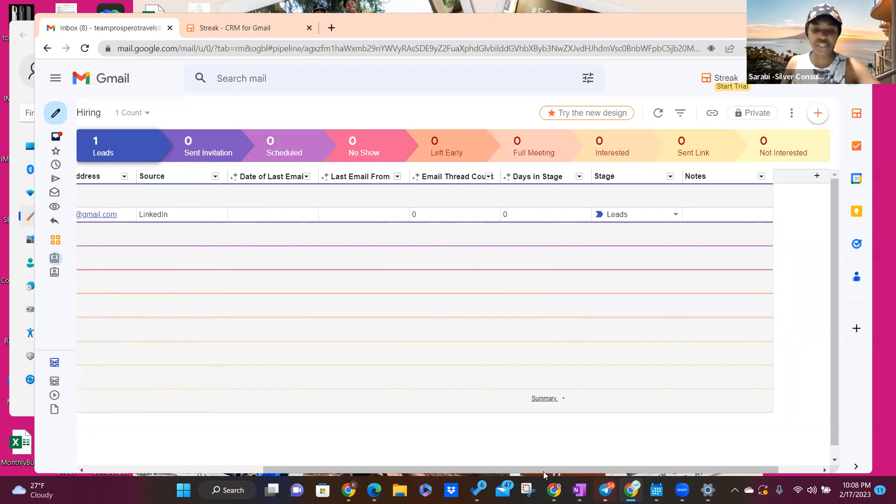
left_click_drag(543, 472, 351, 464)
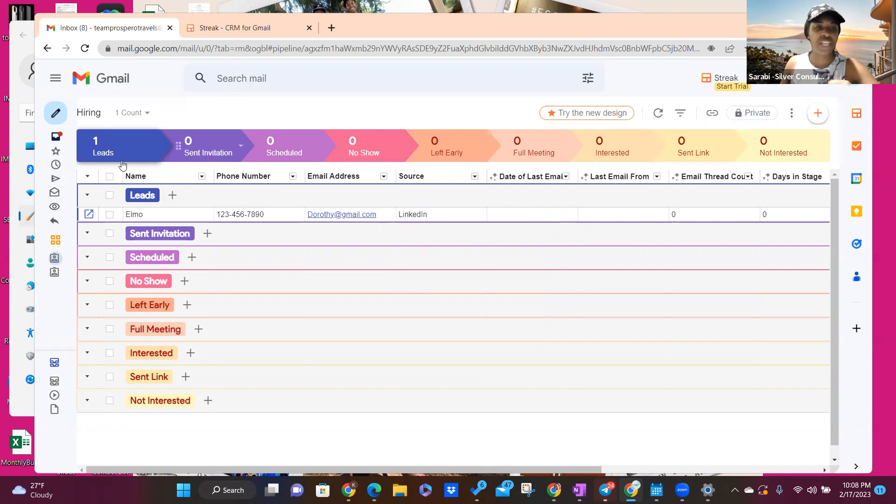
Step: Move the selected lead from Leads into the No Show stage
left_click(110, 215)
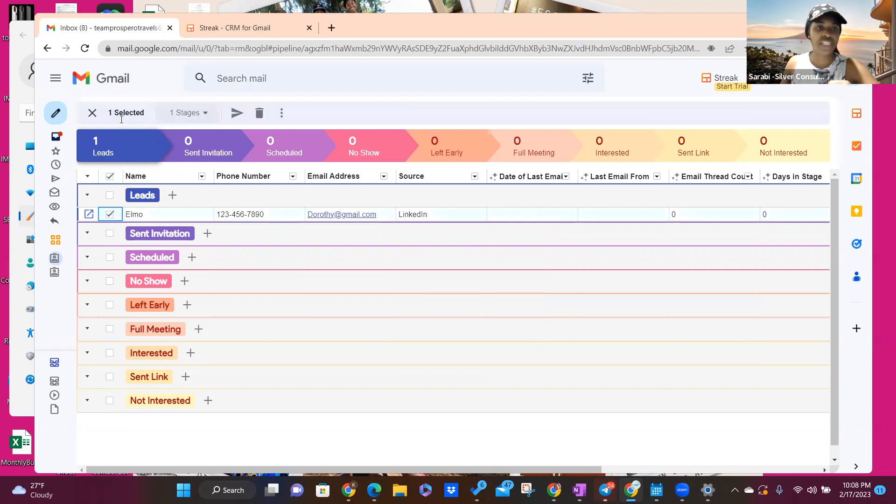
left_click(207, 117)
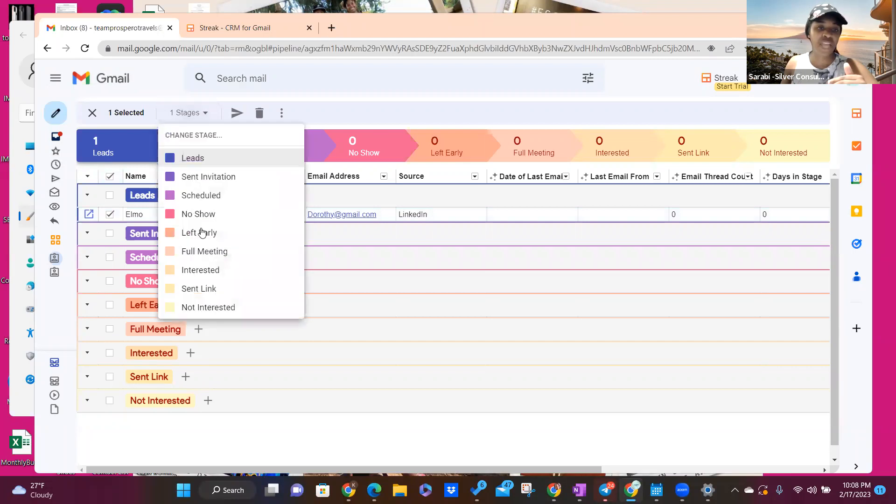
left_click(202, 214)
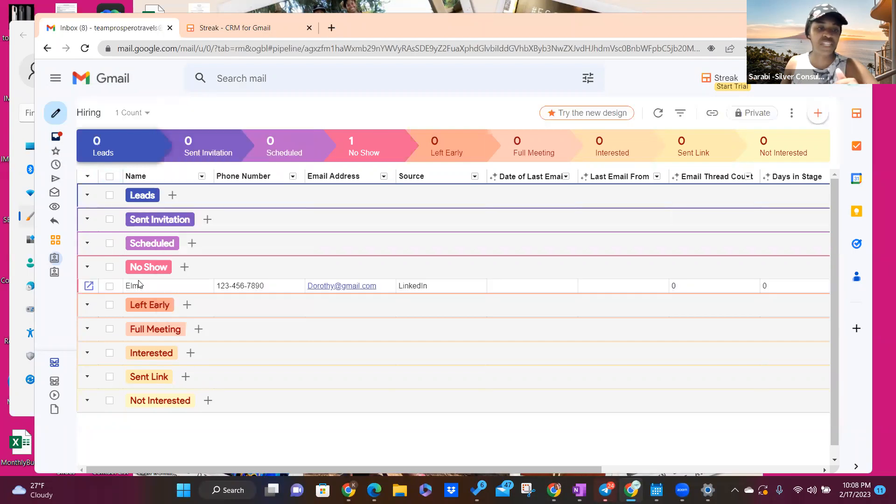
left_click(145, 120)
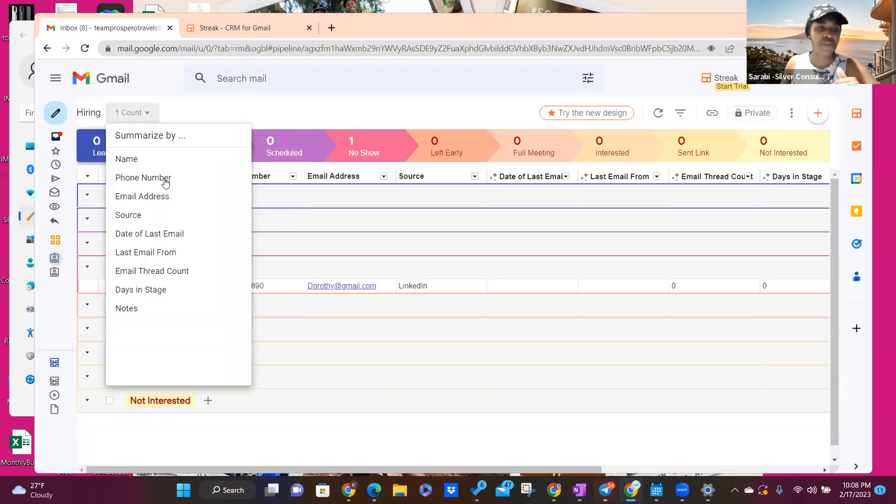
left_click(202, 111)
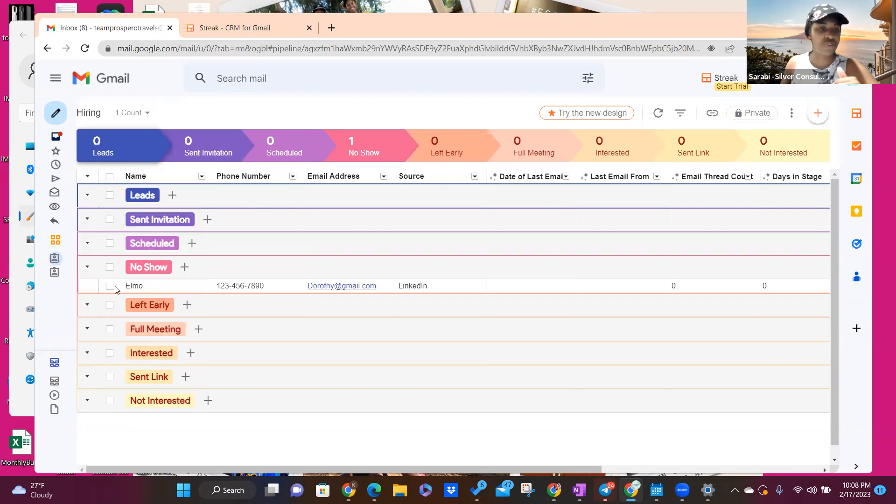
Step: Reselect the lead and move it into the Interested stage
left_click(111, 286)
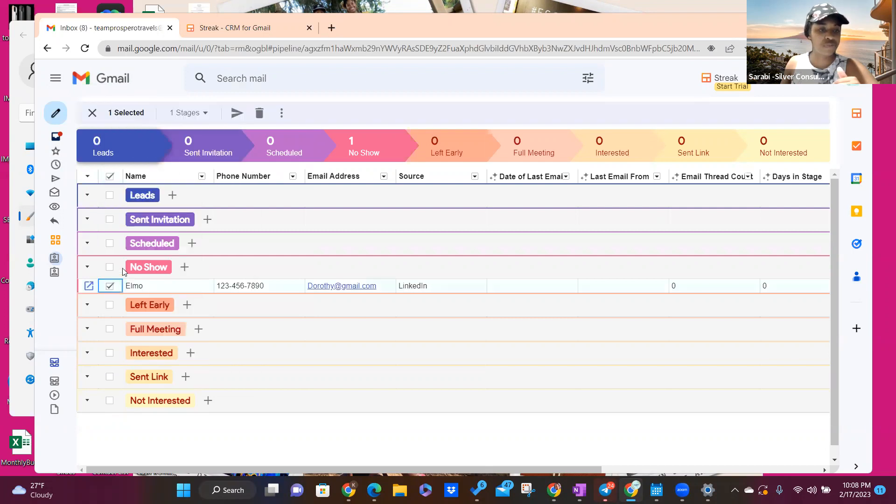
left_click(110, 286)
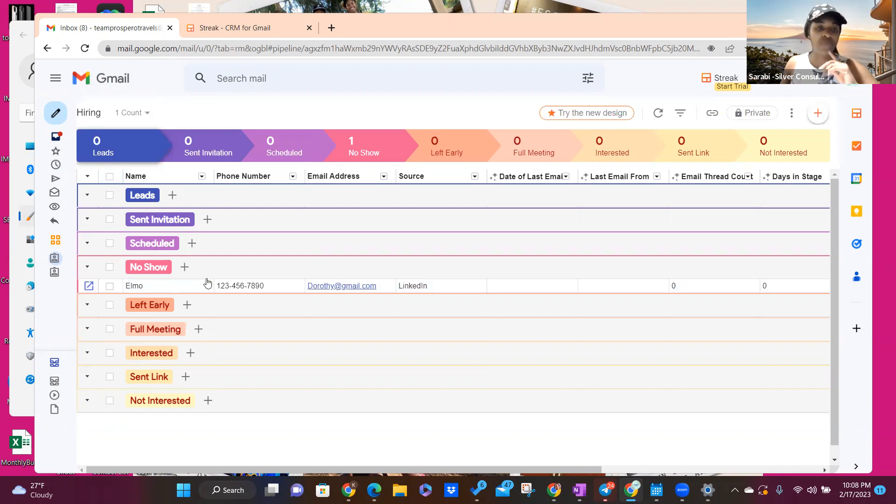
left_click(110, 286)
left_click(189, 113)
key("Up")
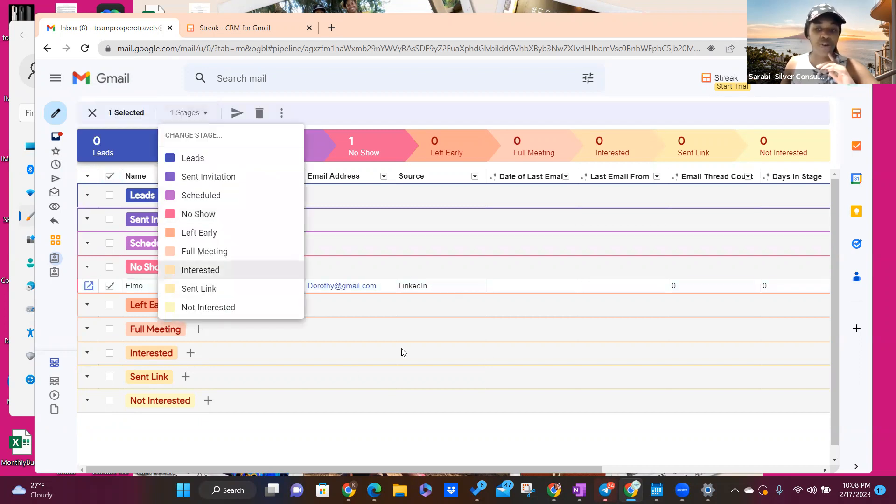
key("Return")
left_click_drag(176, 469, 278, 340)
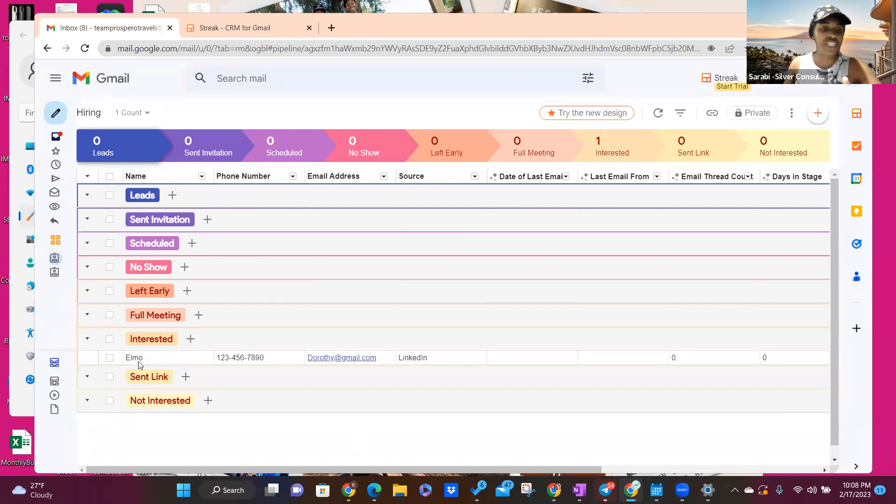
left_click(110, 359)
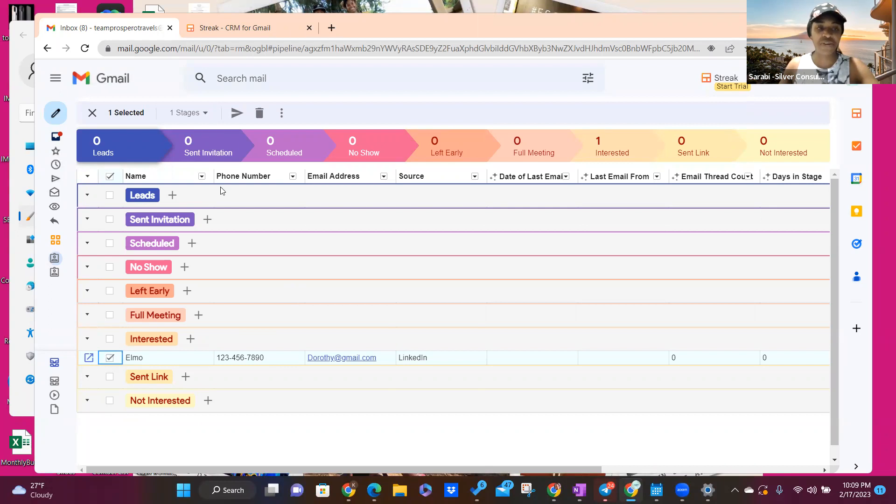
Step: Add the Interested lead to the existing Testing draft mail merge, then dismiss the panel
left_click(239, 116)
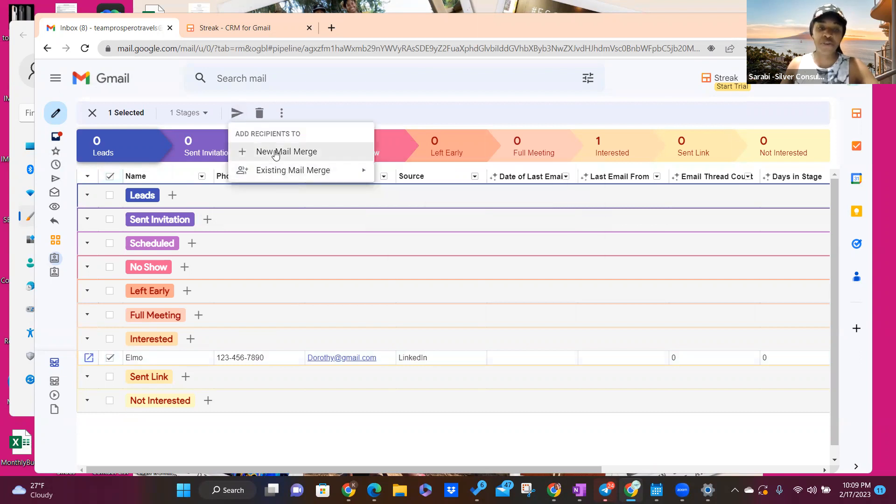
mouse_move(279, 173)
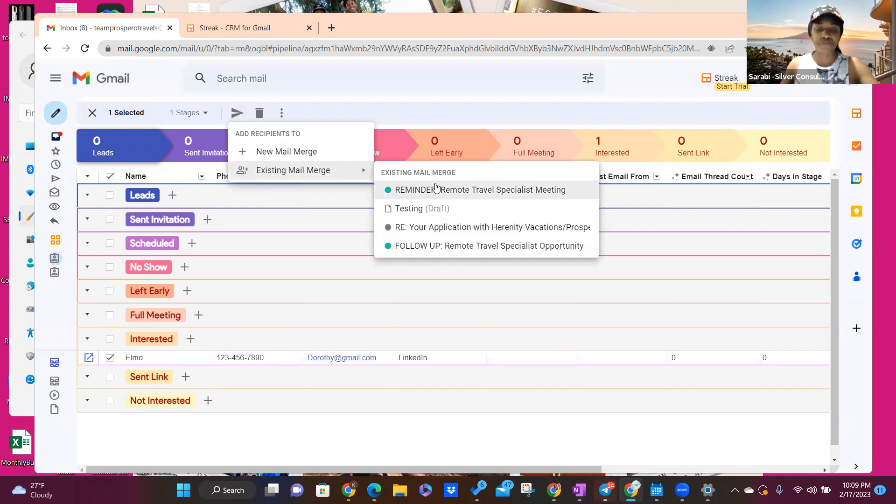
left_click(424, 218)
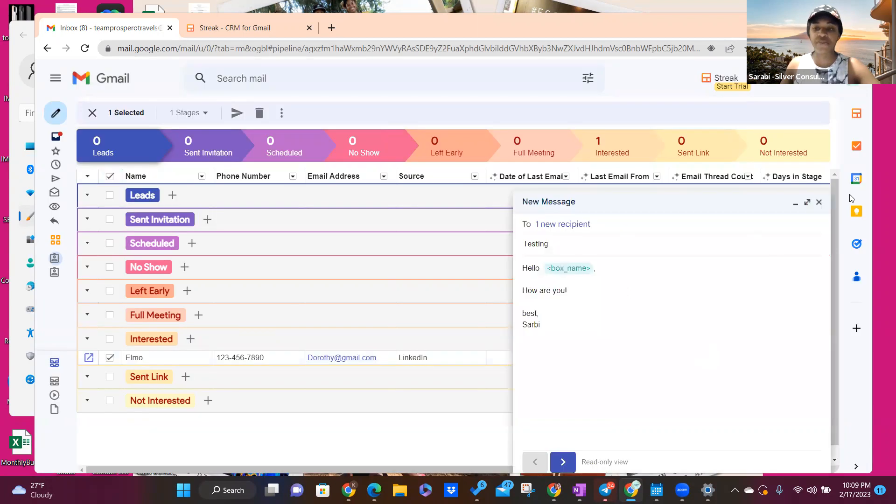
left_click(819, 202)
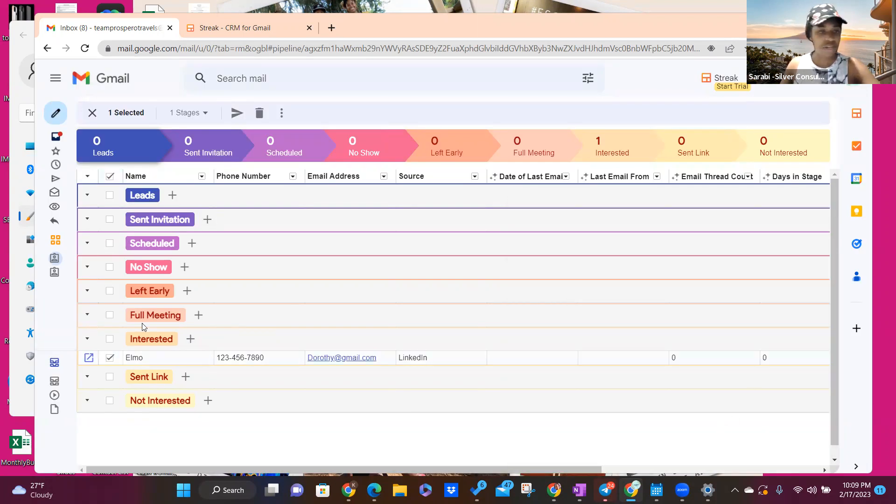
Step: Add the lead as a recipient of Testing, review its message sequence, and close it
left_click(237, 113)
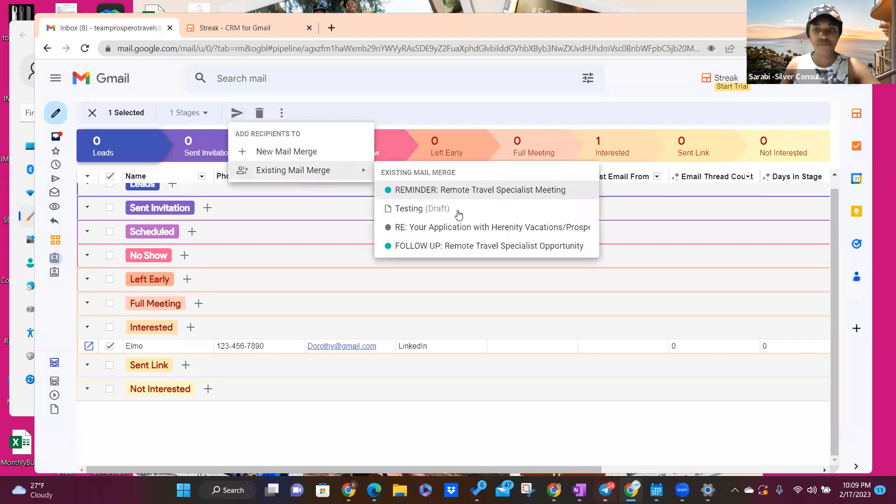
left_click(459, 213)
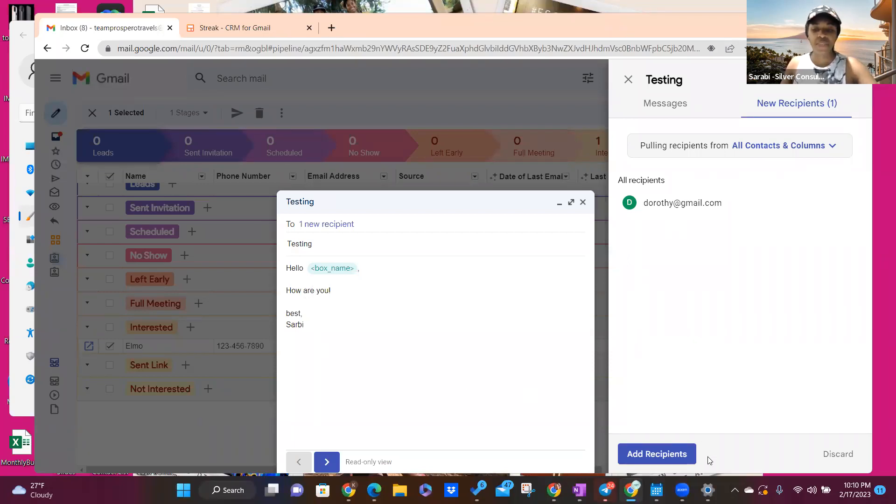
left_click(693, 449)
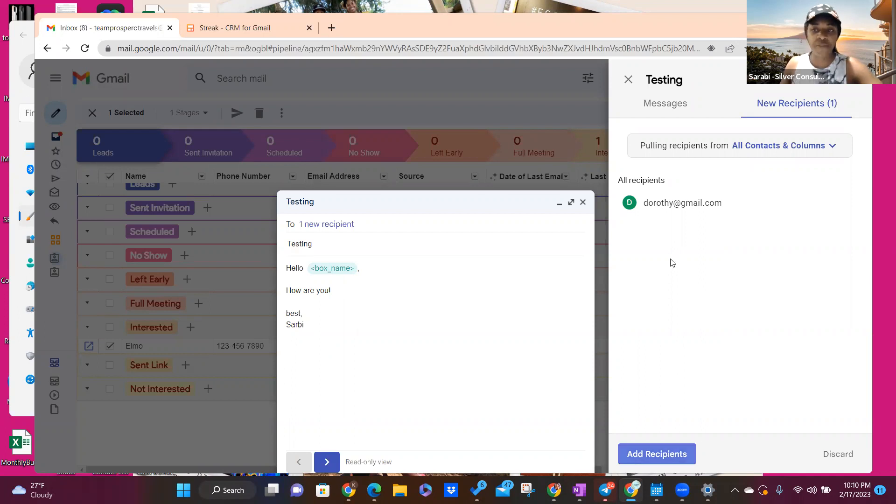
left_click(655, 107)
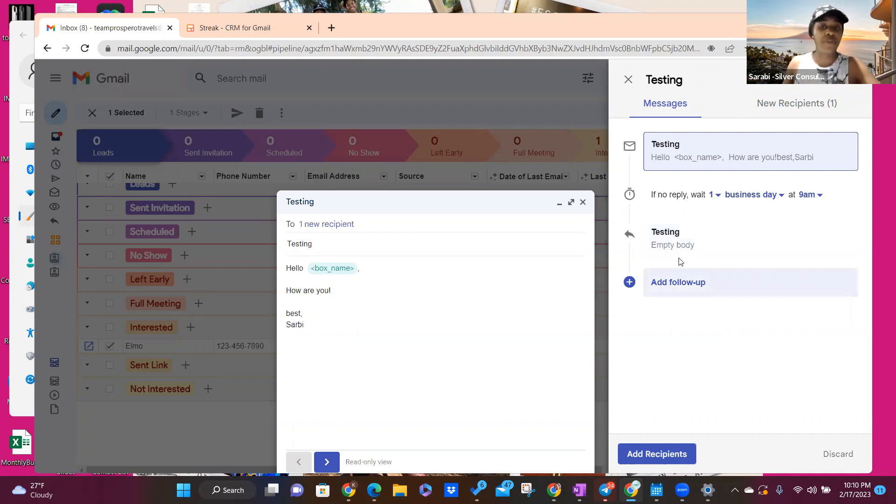
left_click(627, 82)
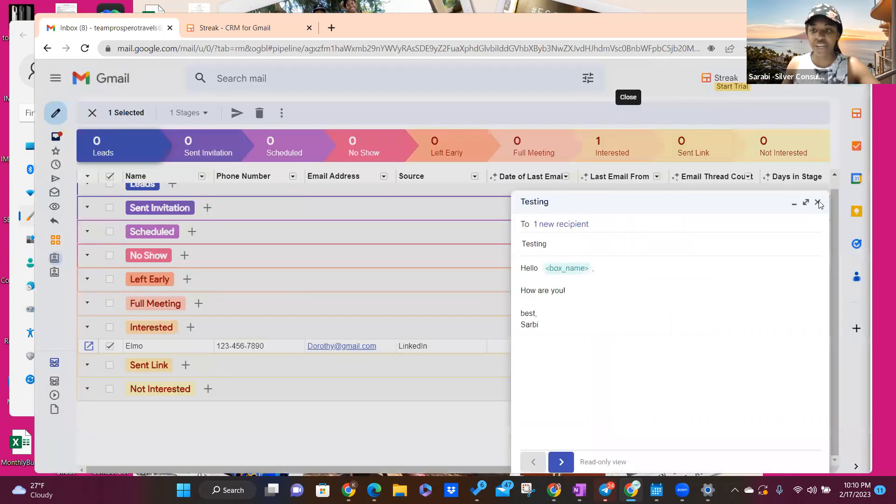
left_click(818, 203)
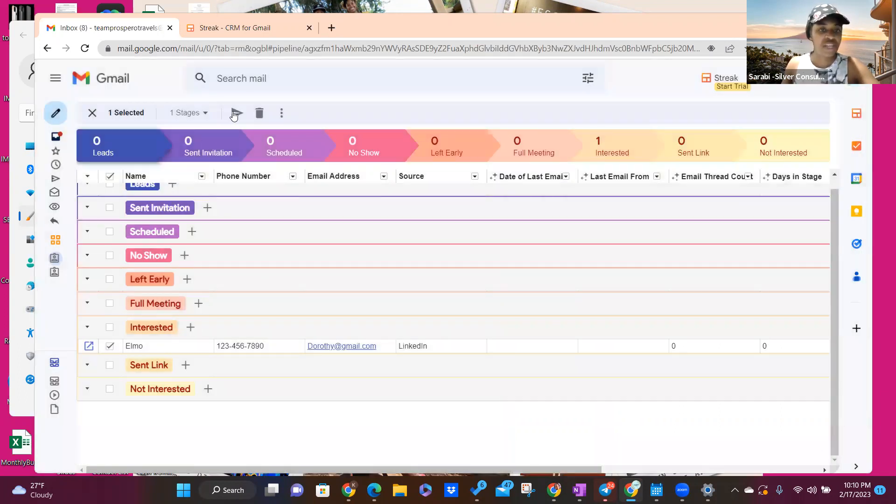
Step: Start a new mail merge for the lead with subject 'Test 2', a Hello greeting body and signature
left_click(237, 113)
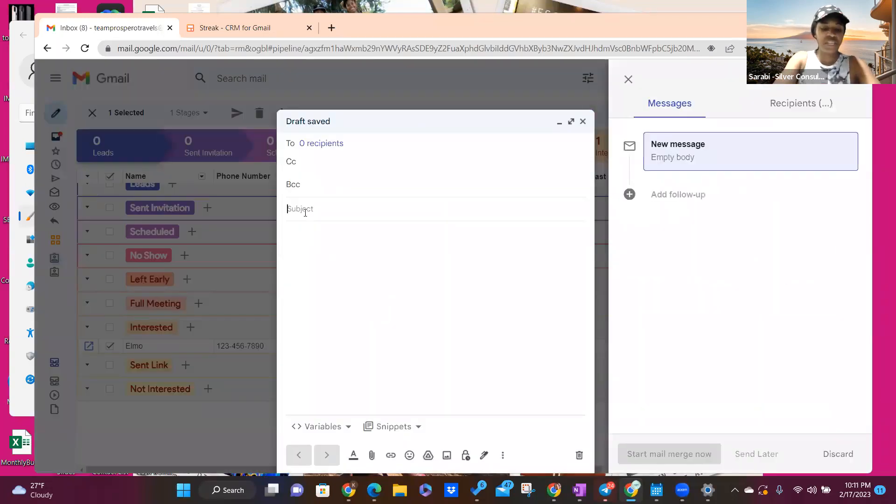
left_click(305, 210)
type("Test 2")
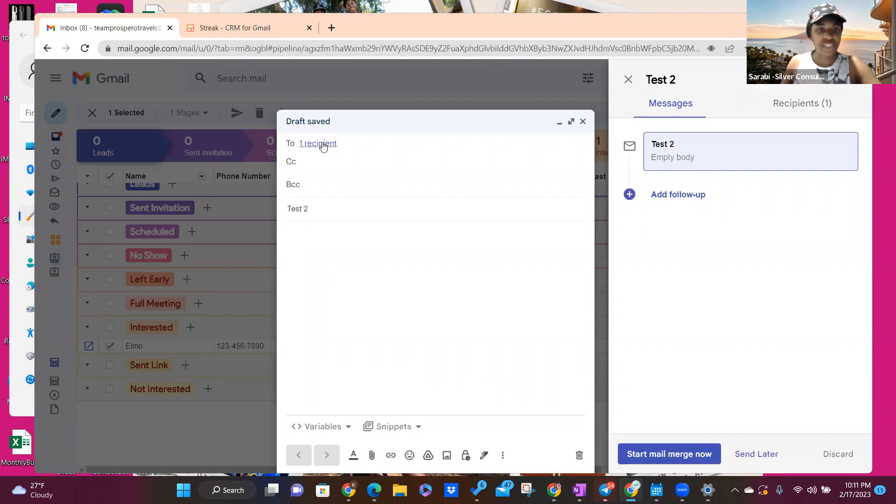
left_click(313, 236)
type("Hello")
type(" ,  ")
type("jfd;f;sjfdskljfdfjls")
key("Return")
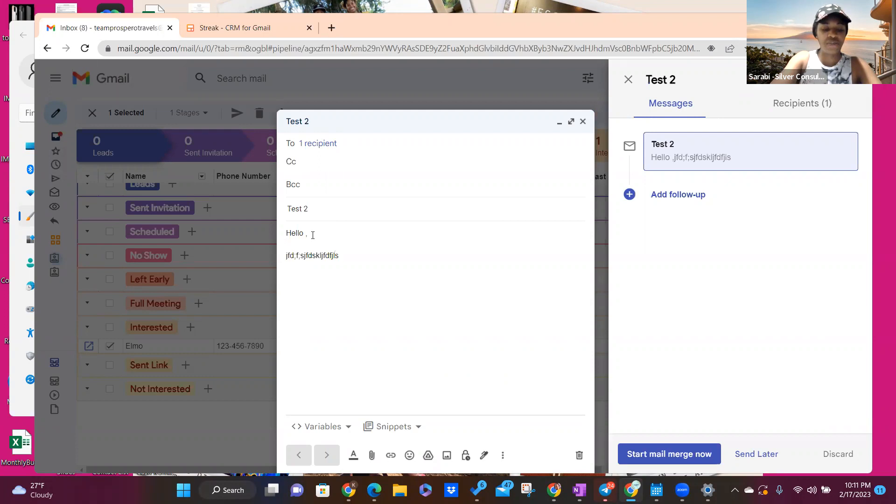
type("Sarabi")
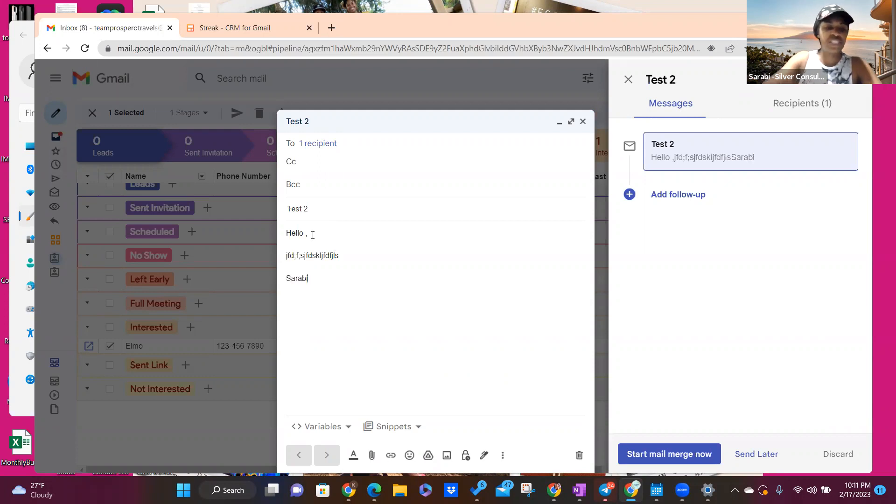
Step: Remove the stray comma and insert the <box_name> Name variable after Hello
left_click(308, 234)
key("BackSpace")
key("BackSpace")
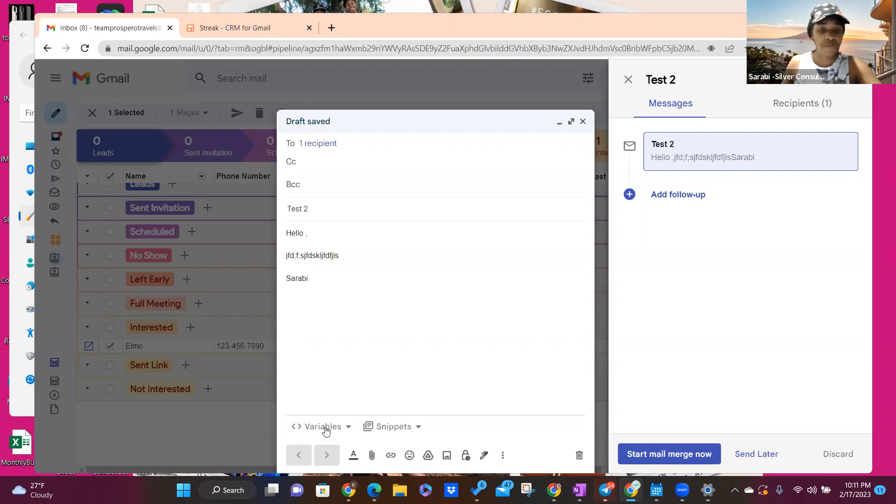
left_click(352, 433)
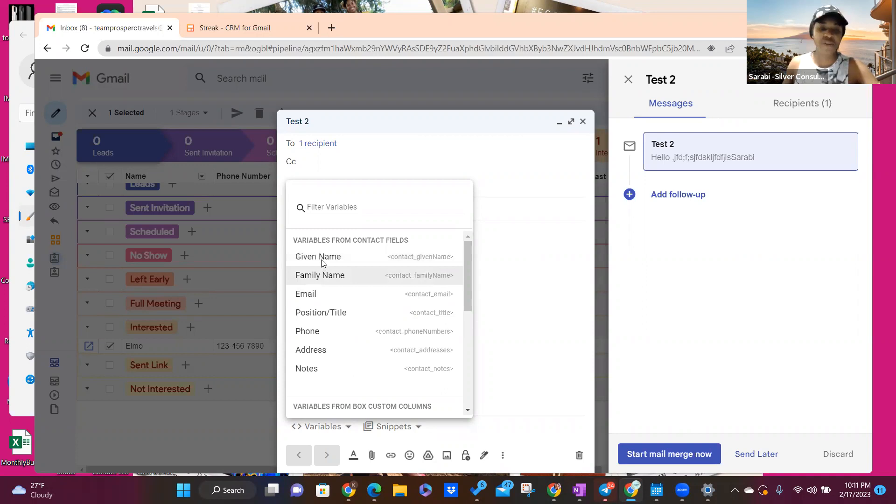
scroll(347, 345, "down", 4)
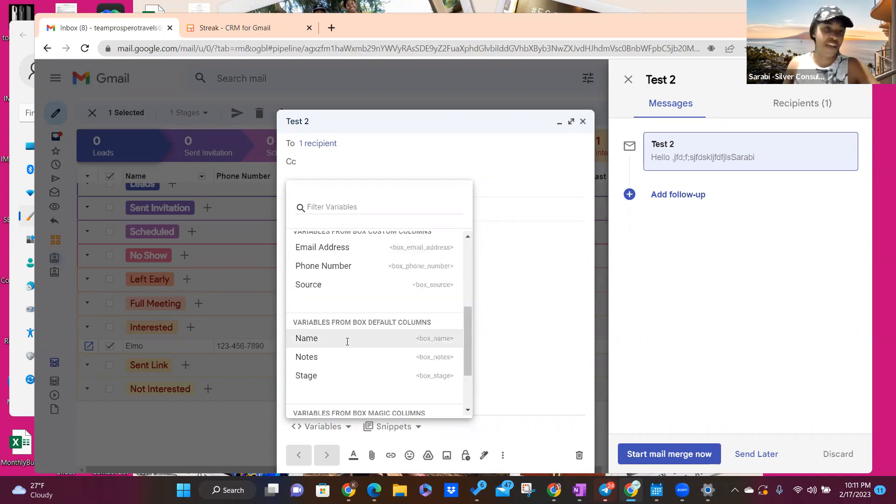
left_click(400, 337)
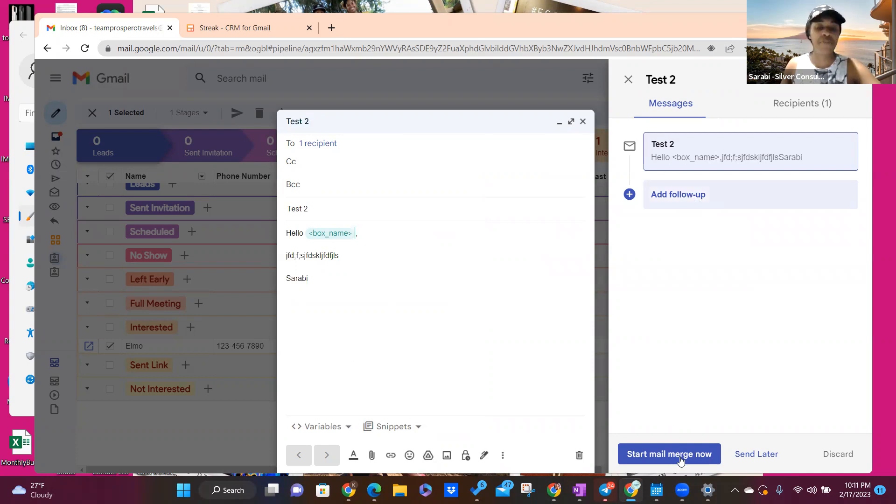
Step: Add a follow-up to Test 2 waiting 1 business day at 9am, then close the merge panel
left_click(766, 459)
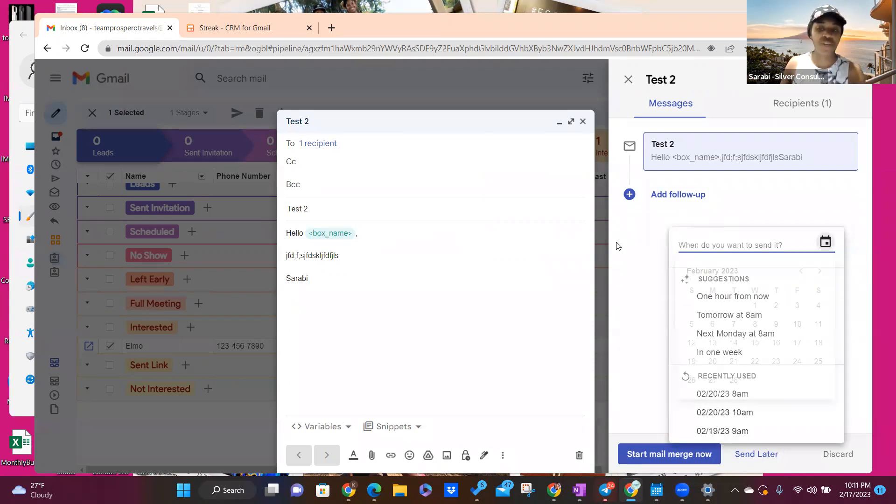
left_click(672, 201)
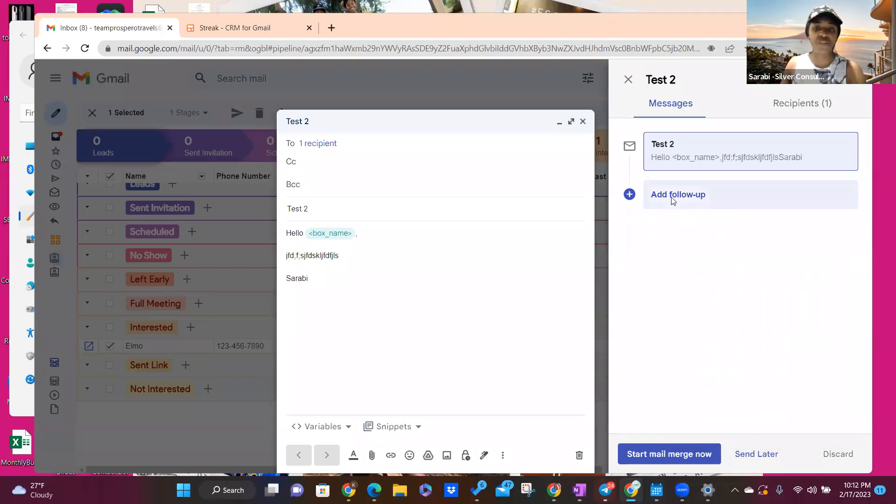
left_click(672, 201)
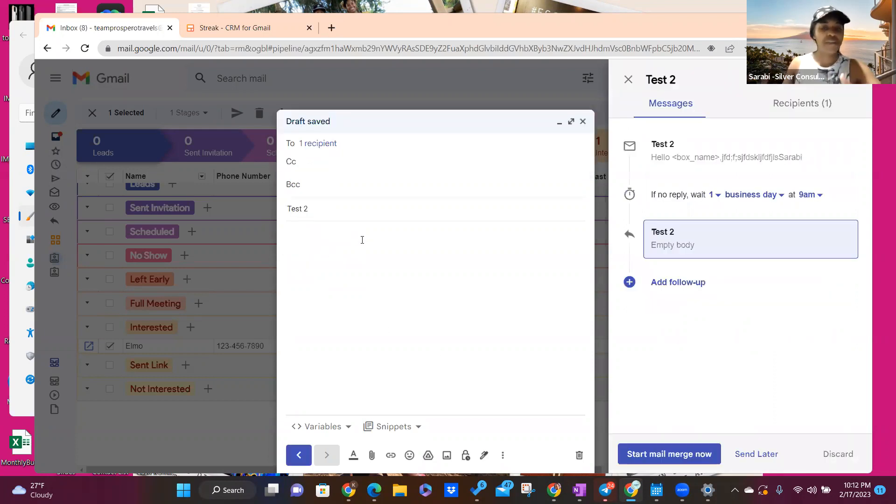
left_click(717, 195)
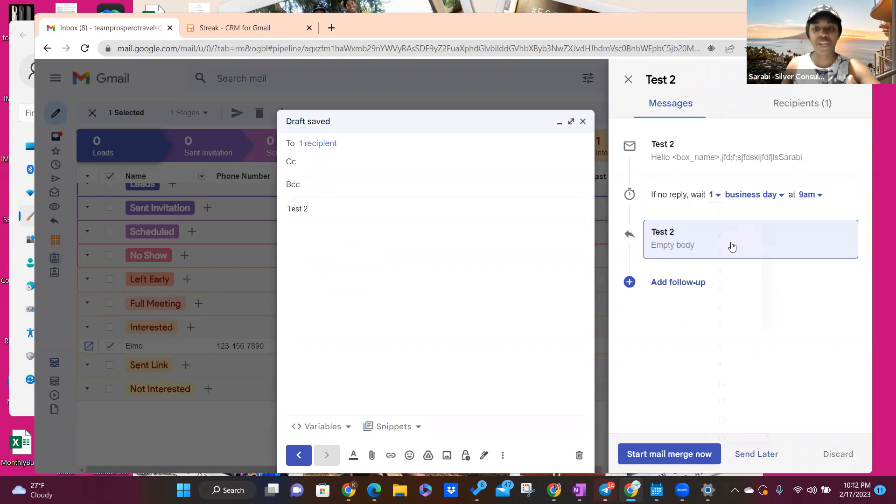
left_click(802, 208)
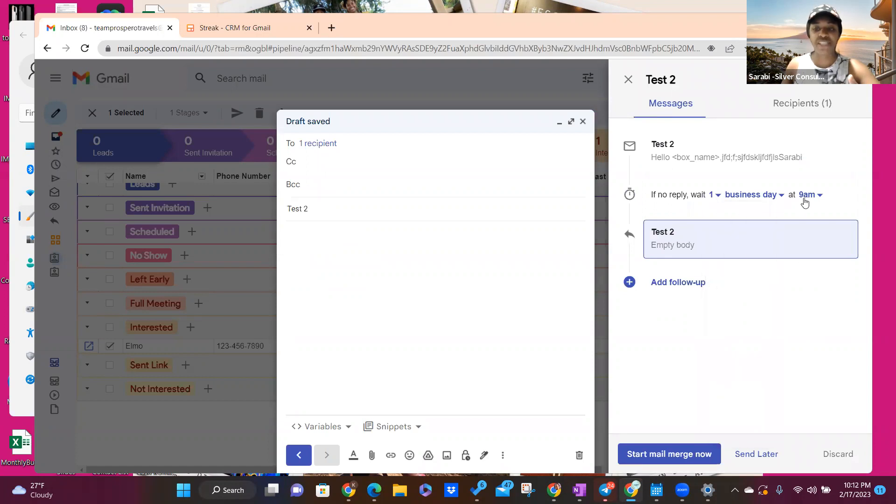
left_click(630, 84)
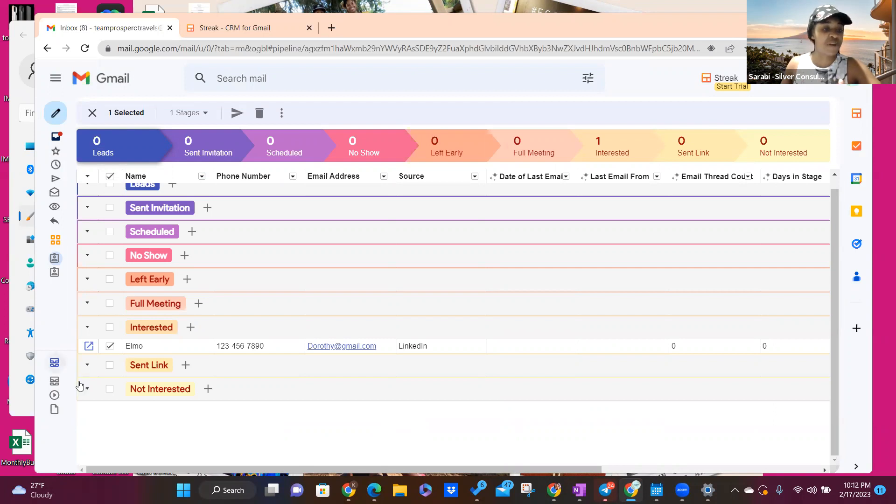
Step: Review all mail merges, with Test 2 as a draft, then open a Streak pipeline
mouse_move(92, 360)
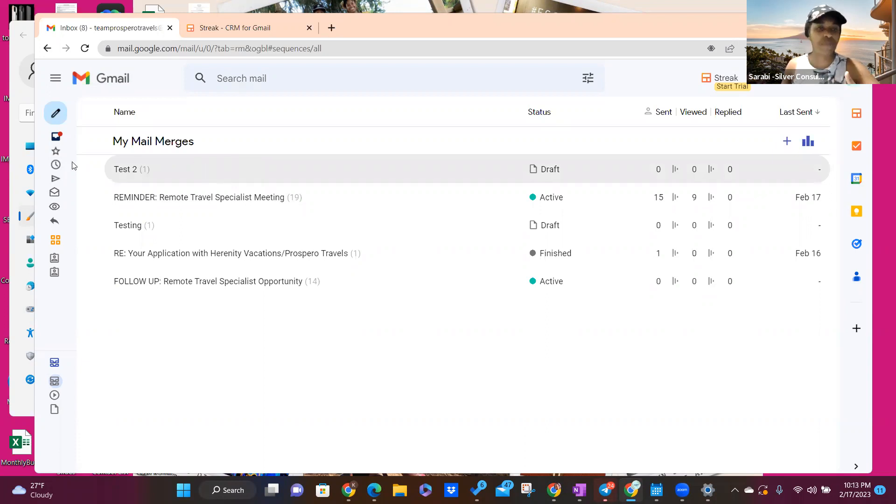
left_click(79, 273)
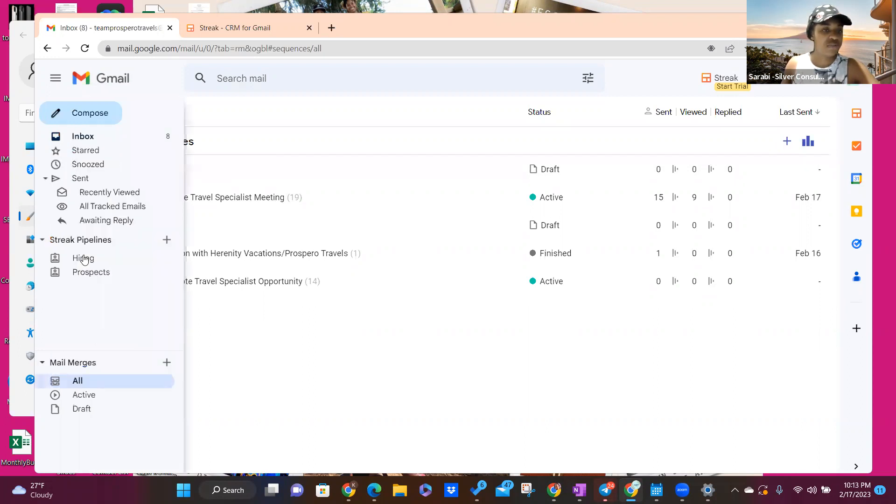